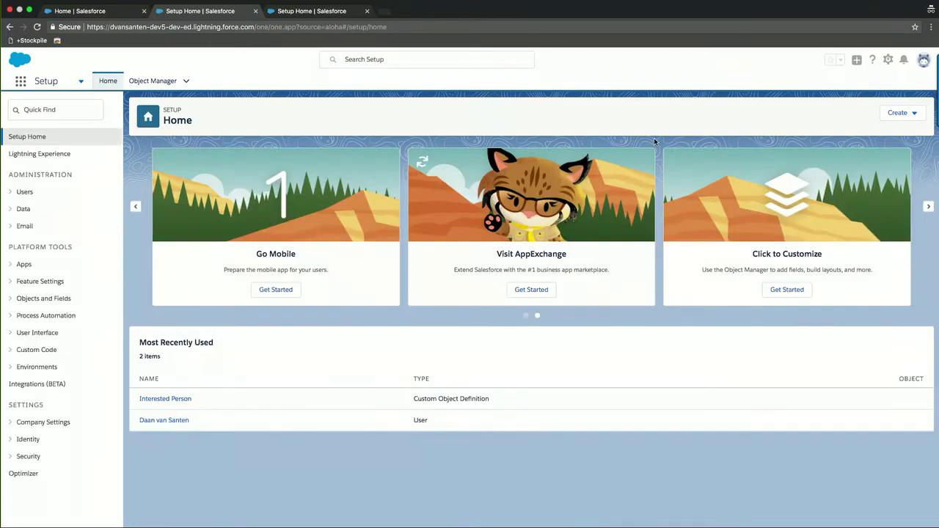
Step: Find Schema Builder with Quick Find 'schema' and show its Elements palette of object and field types
click(77, 112)
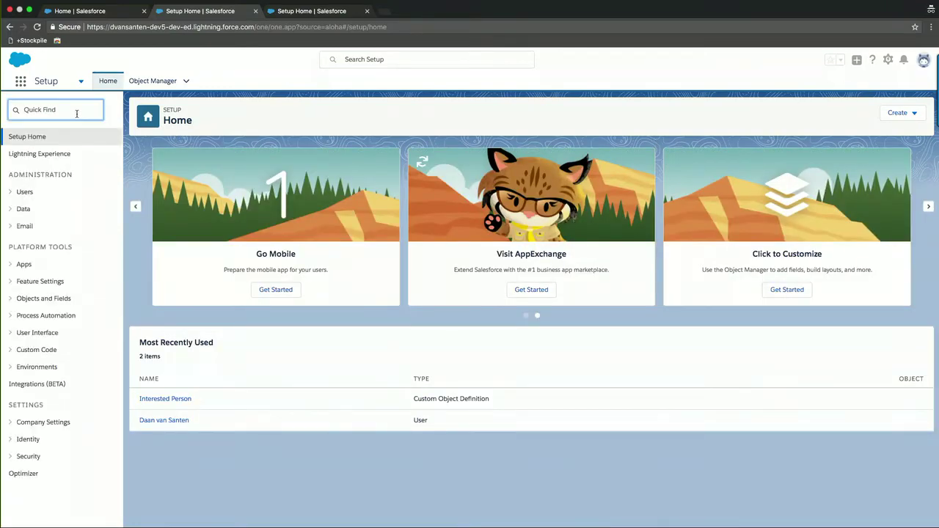
text(schema)
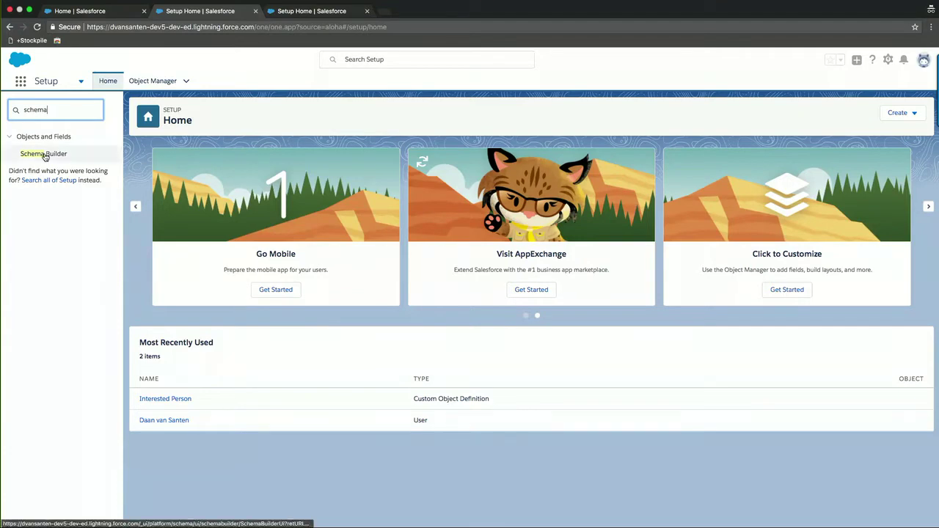
click(45, 156)
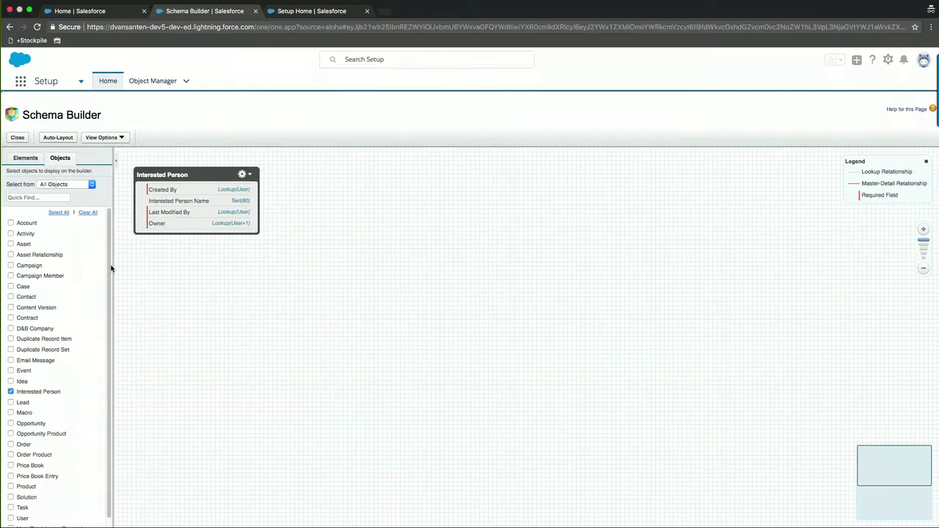
scroll(114, 297, down, 1)
scroll(116, 308, up, 1)
click(30, 160)
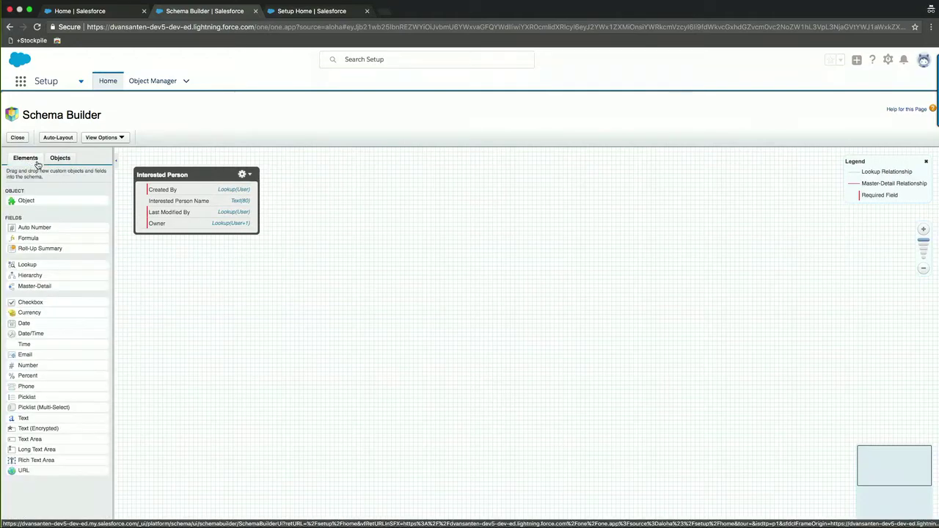
Step: Add a Cat object, plural Cats, with Allow Reports and Track Field History, then reposition it
drag(29, 201, 340, 228)
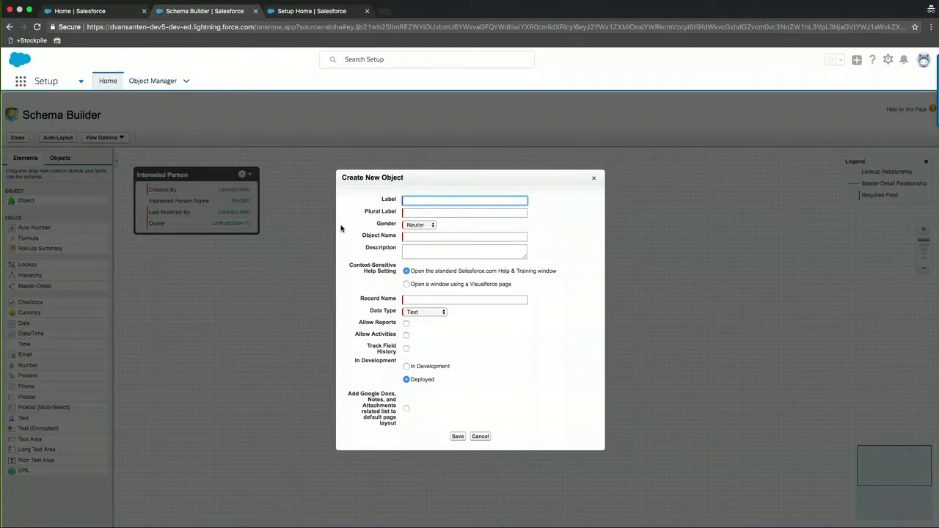
text(Cat)
click(416, 213)
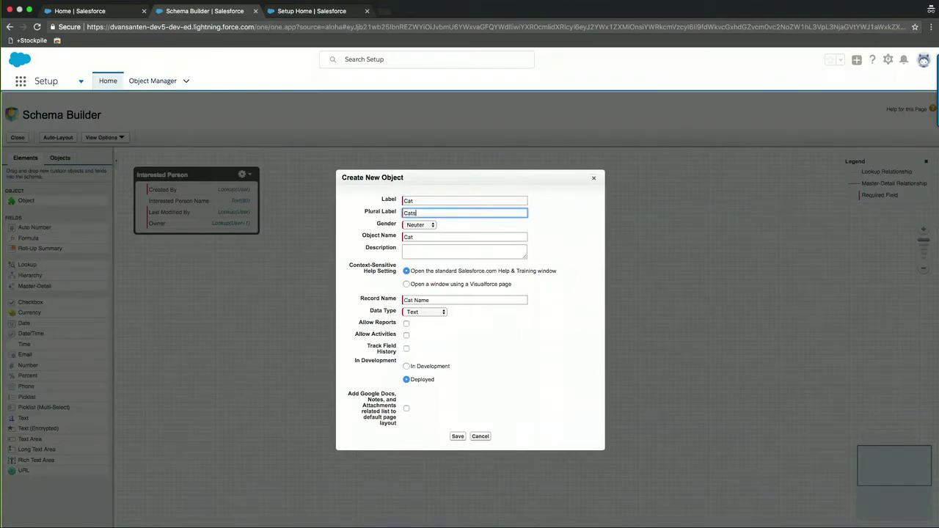
click(406, 323)
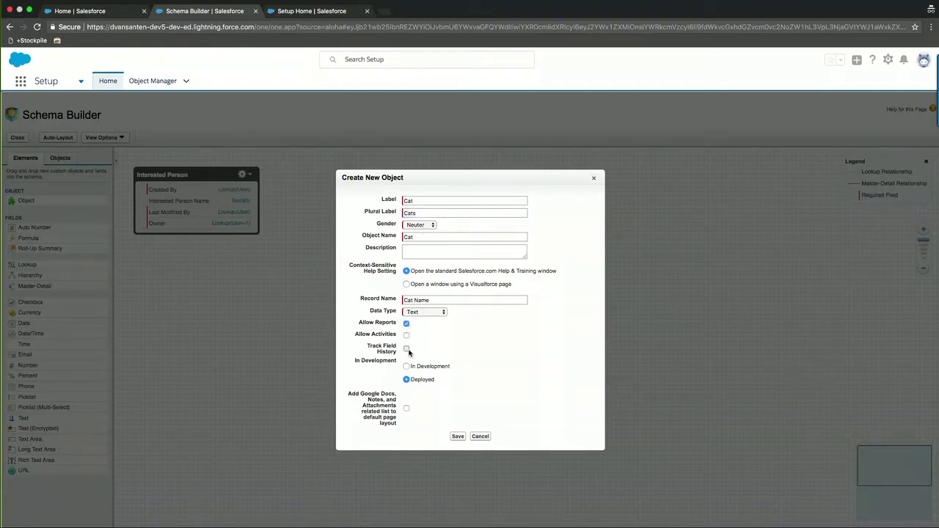
click(408, 351)
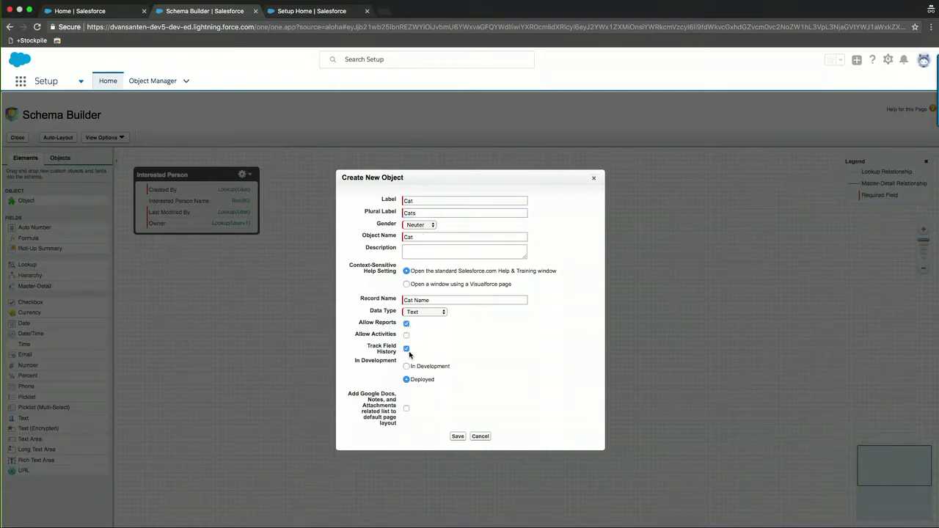
click(458, 437)
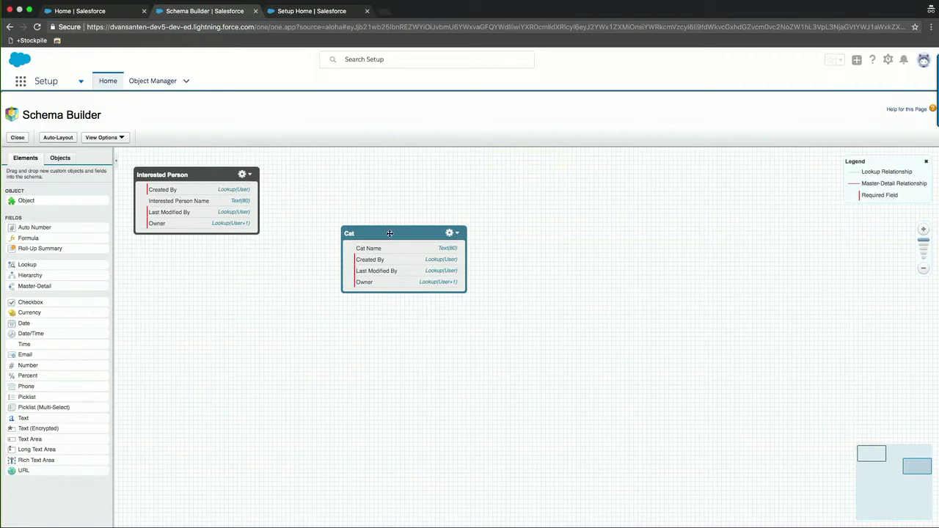
drag(394, 234, 363, 192)
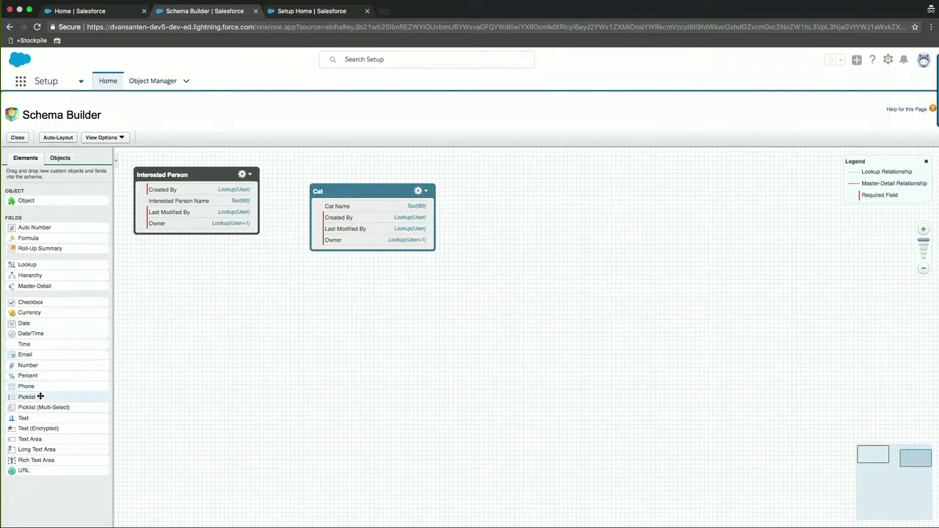
Step: Add a Cat Breed picklist to Cat with a breed description and values like Bengal, Sphynx, British Shorthair
drag(65, 396, 361, 228)
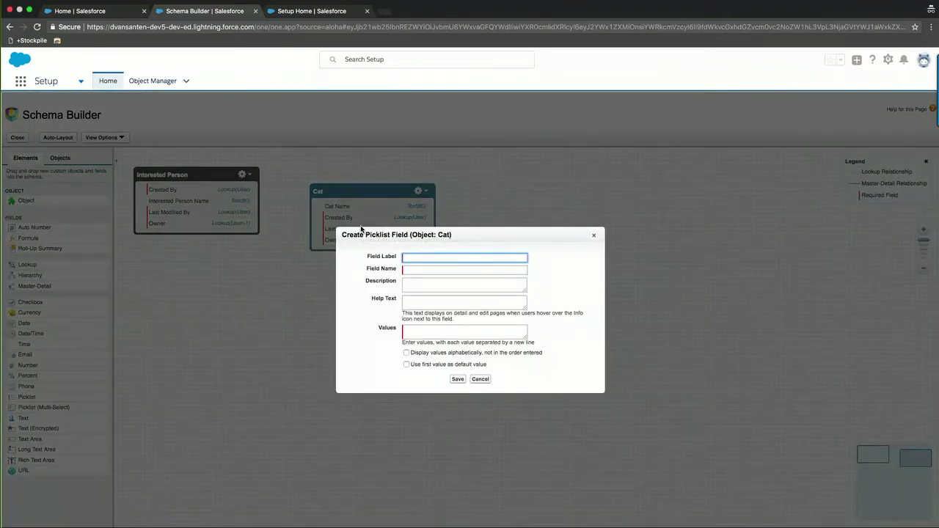
text(Cat Breed)
key(Tab)
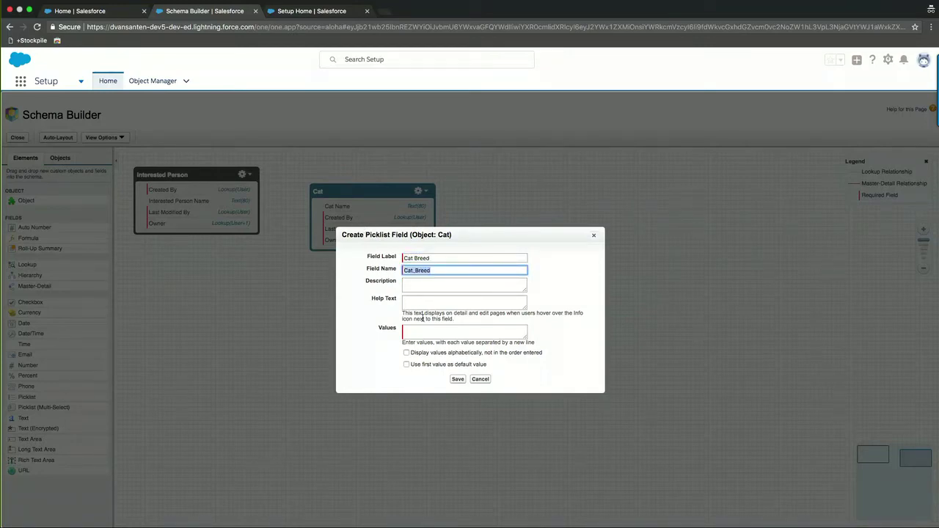
click(409, 281)
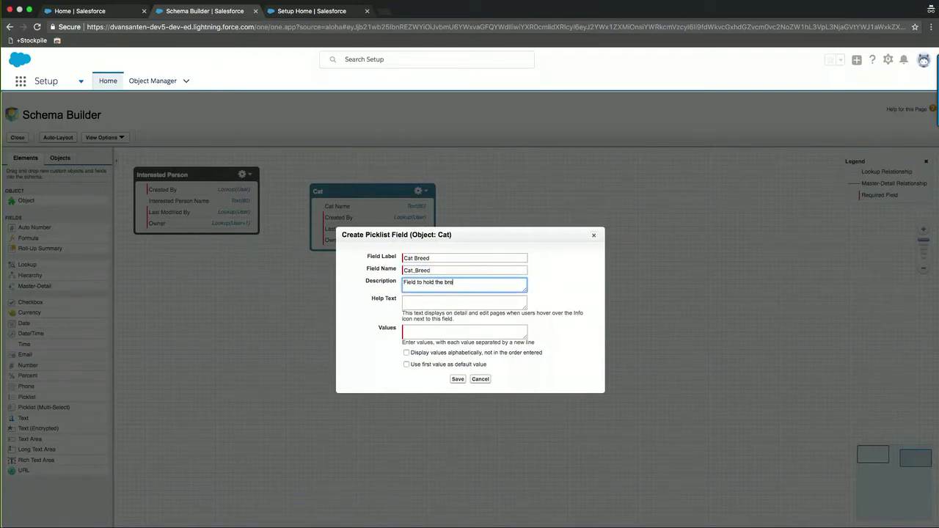
click(421, 330)
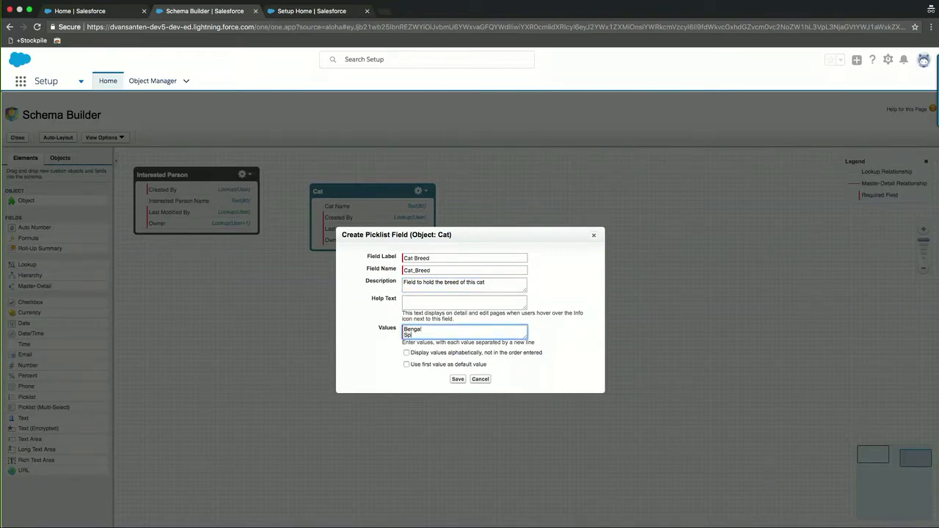
key(Return)
text(British Shorthair)
click(458, 379)
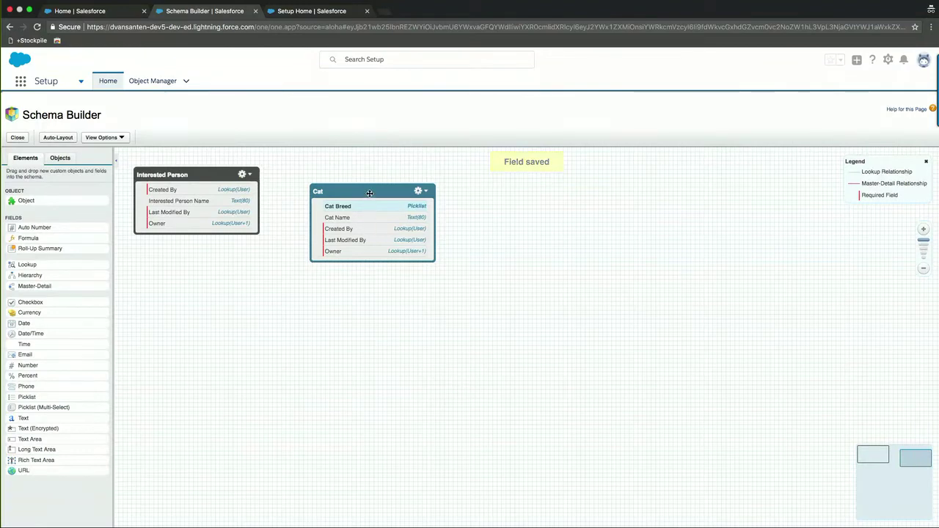
Step: Nudge the Cat object into place and close Schema Builder, returning to Setup Home
drag(372, 193, 354, 177)
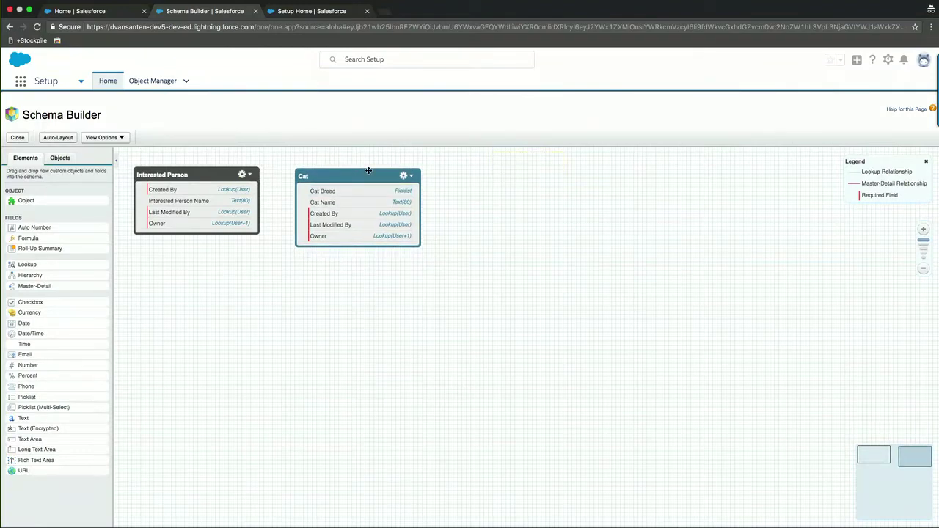
drag(366, 176, 395, 176)
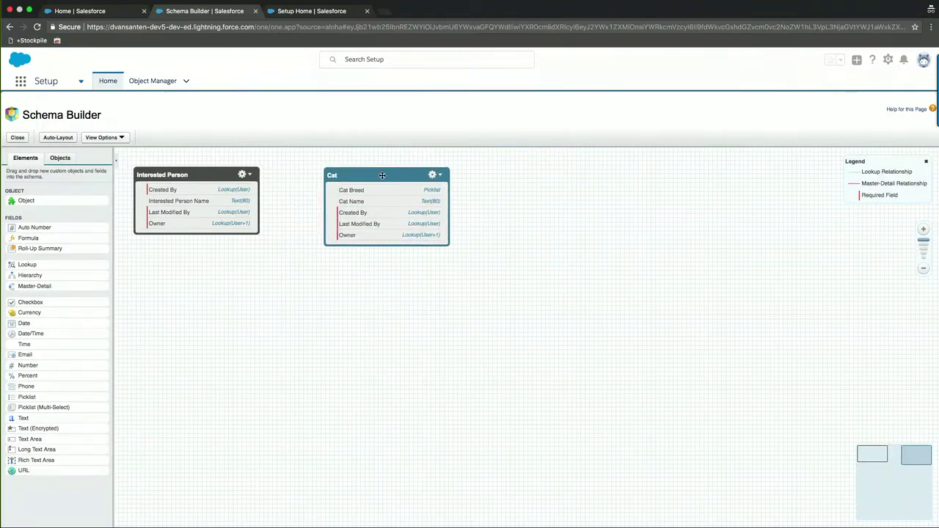
click(18, 138)
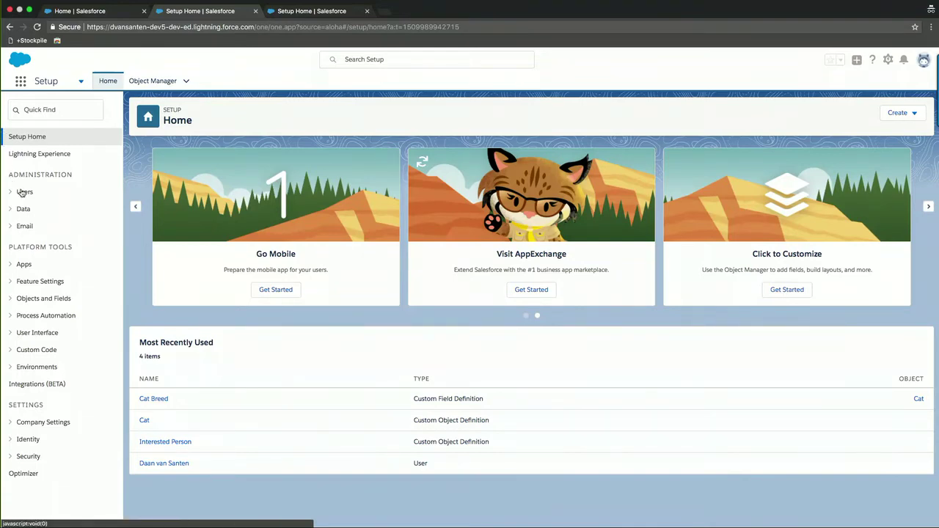
Step: Start a new custom object tab for the Cat object with the Alarm clock style
click(16, 334)
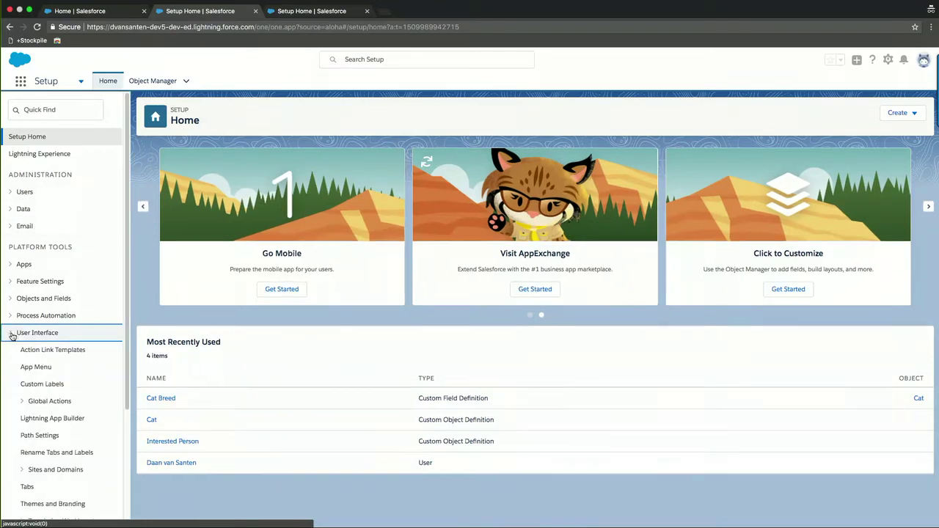
click(29, 486)
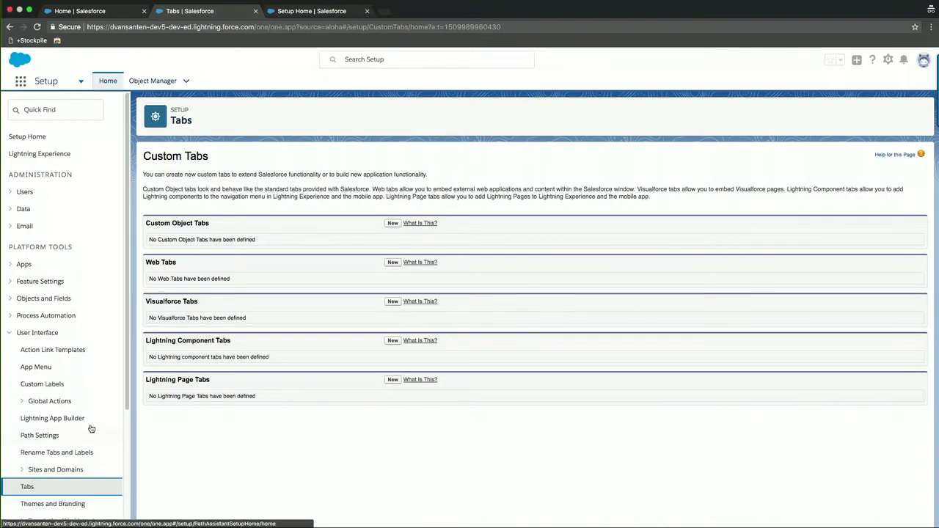
click(389, 225)
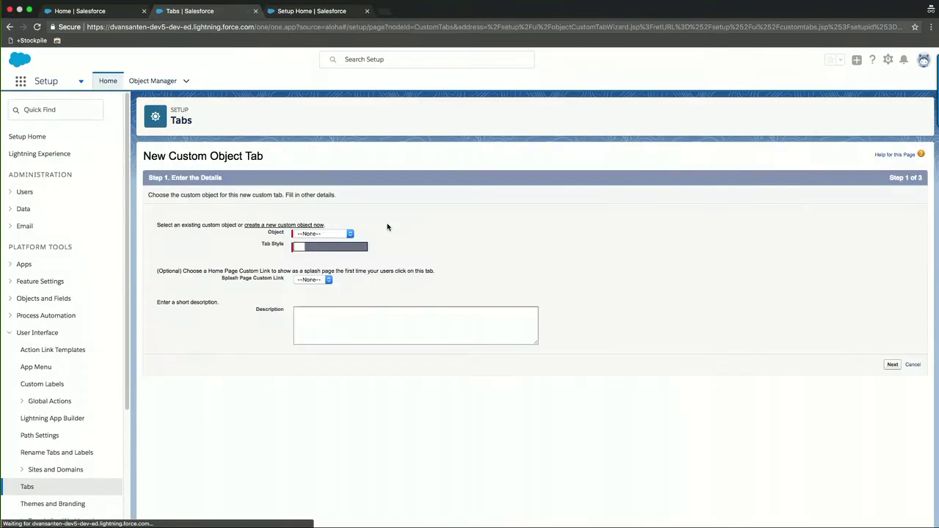
click(339, 234)
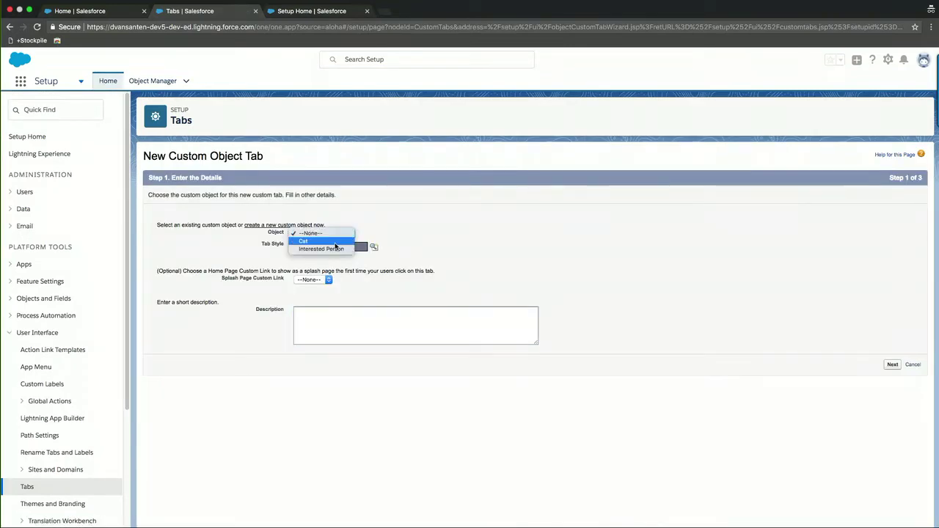
click(336, 242)
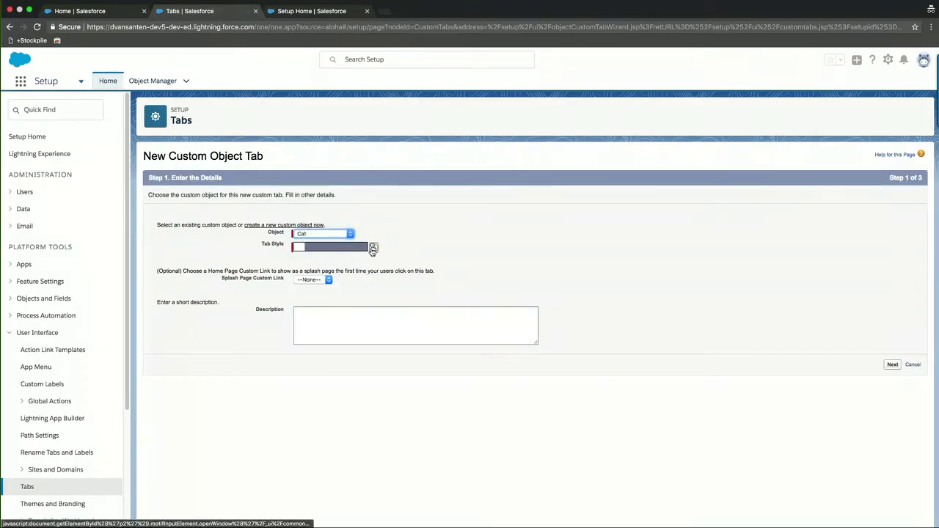
click(373, 249)
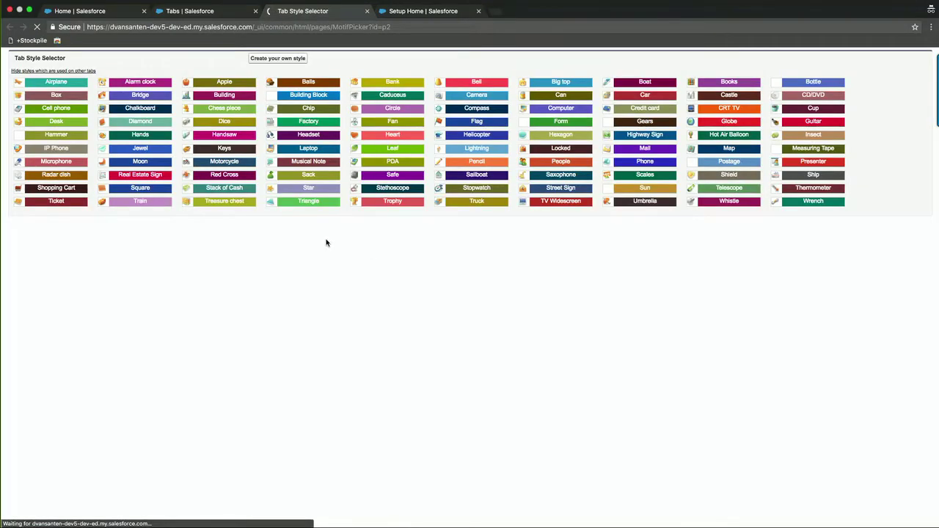
click(140, 83)
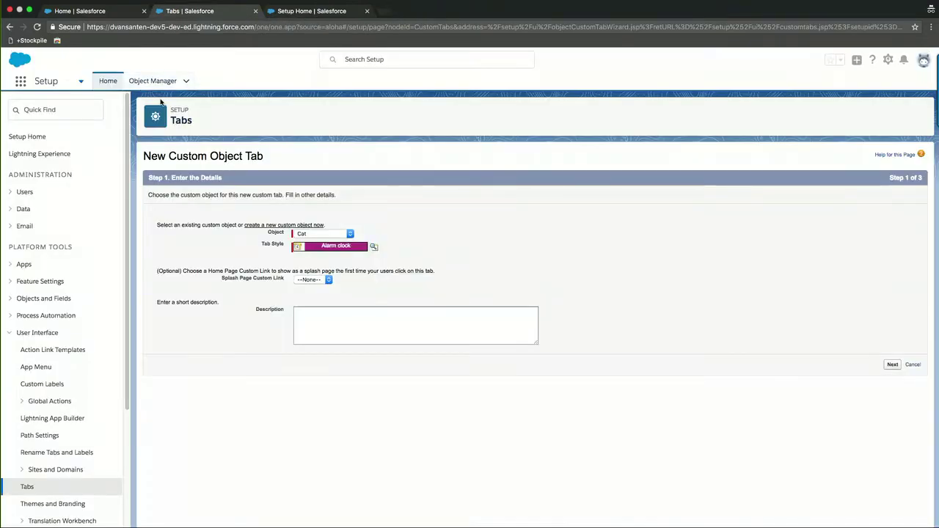
Step: Keep default profile visibility, exclude the Cats tab from all custom apps, and save it
click(893, 365)
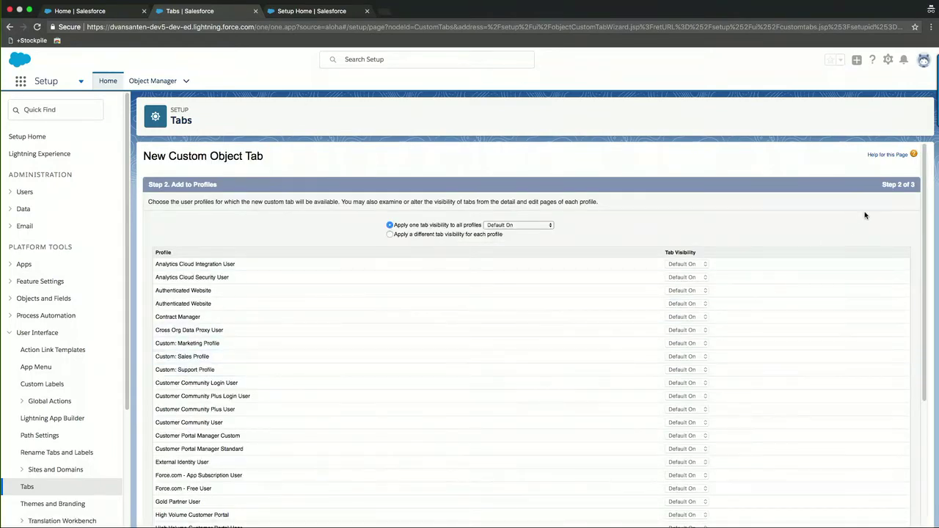
scroll(832, 292, down, 5)
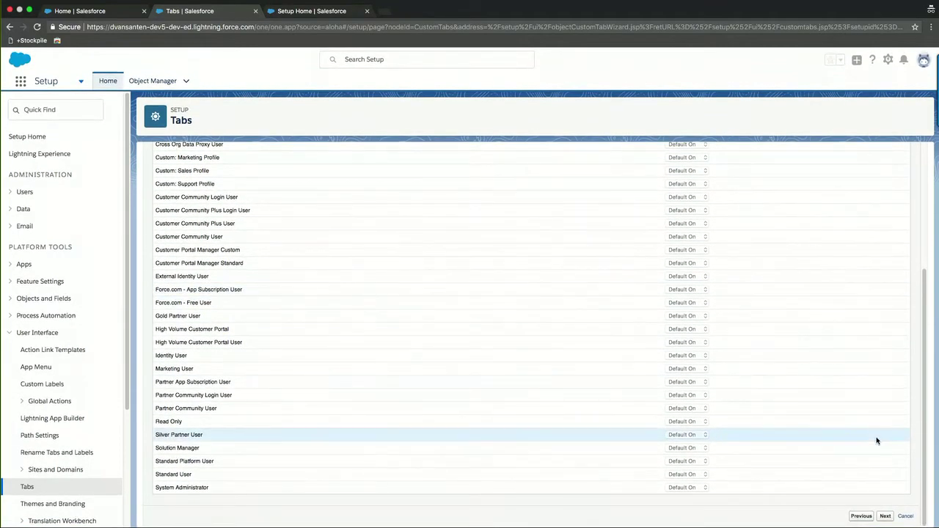
click(886, 517)
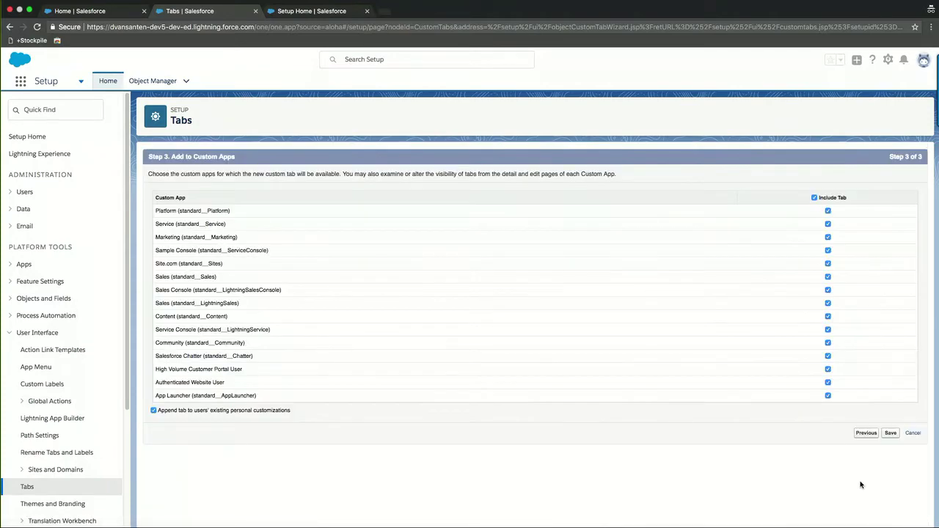
click(814, 198)
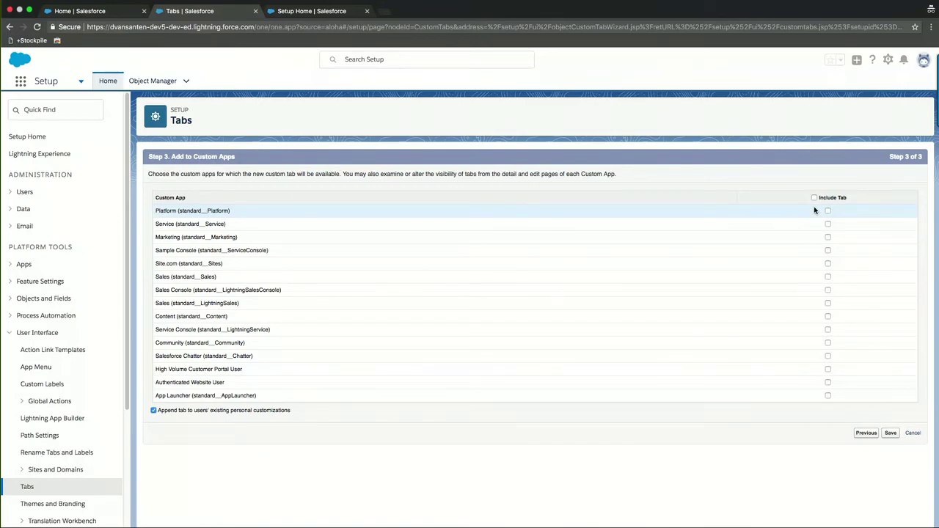
click(890, 434)
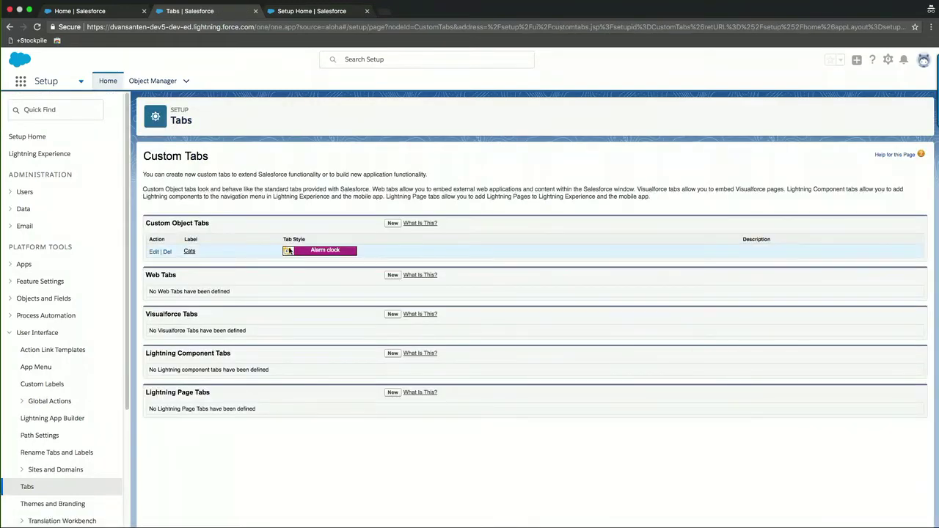
Step: Start a new custom object tab for Interested Person with the People style
click(392, 224)
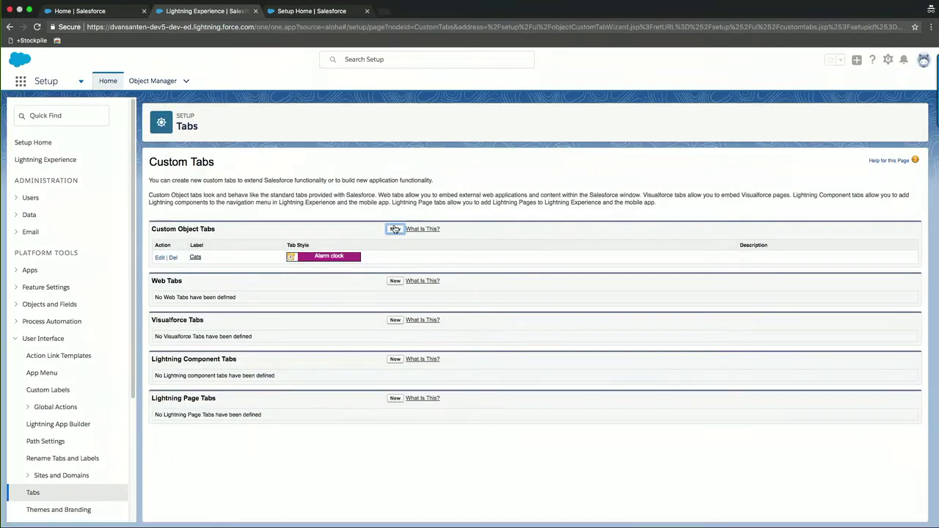
click(328, 237)
click(337, 243)
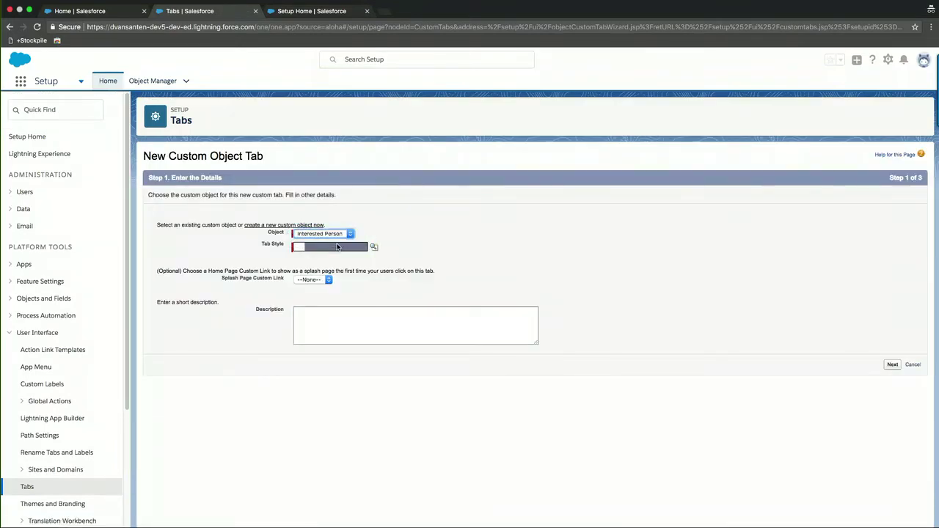
click(374, 250)
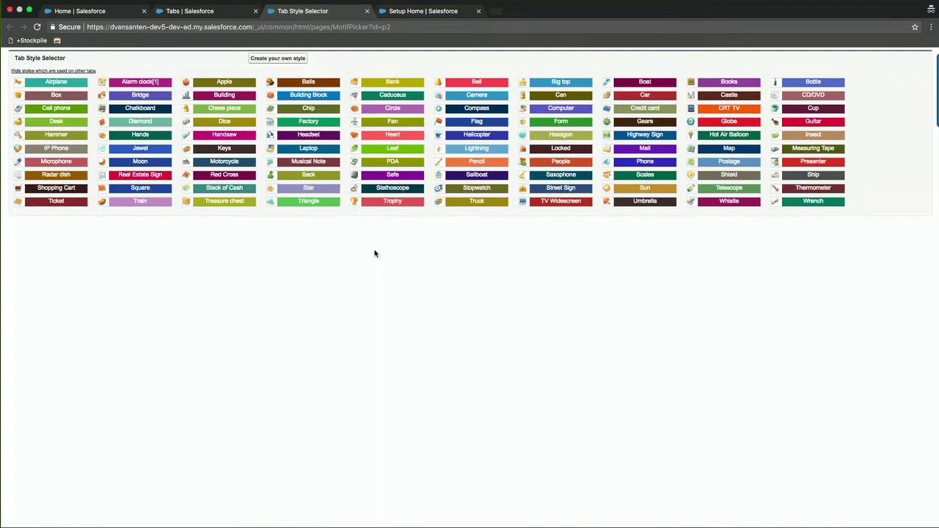
click(555, 163)
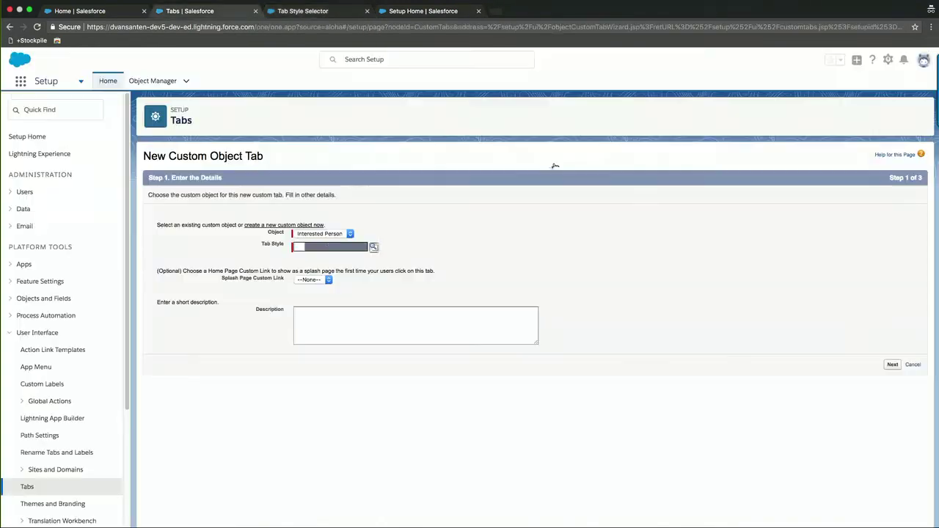
Step: Keep default profile visibility, include the tab in no custom apps, and save it
click(893, 365)
scroll(837, 296, down, 5)
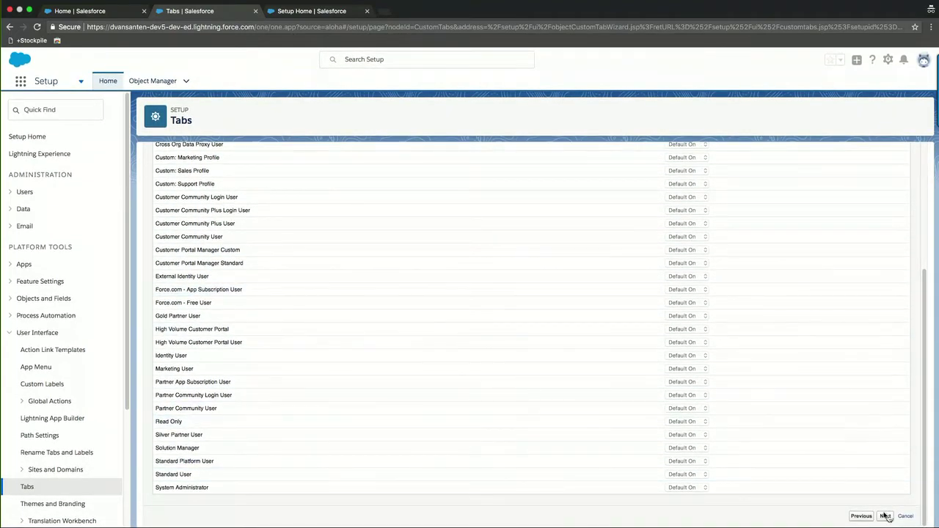
click(885, 515)
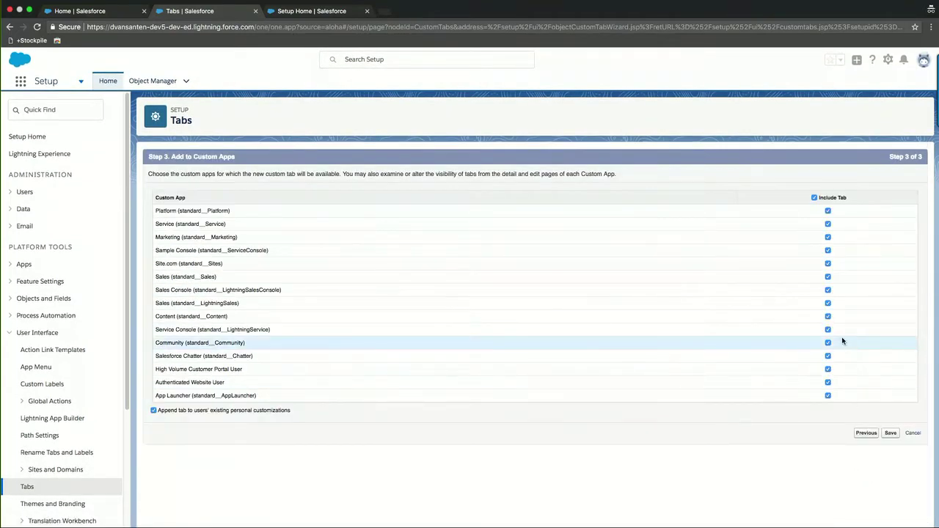
click(815, 198)
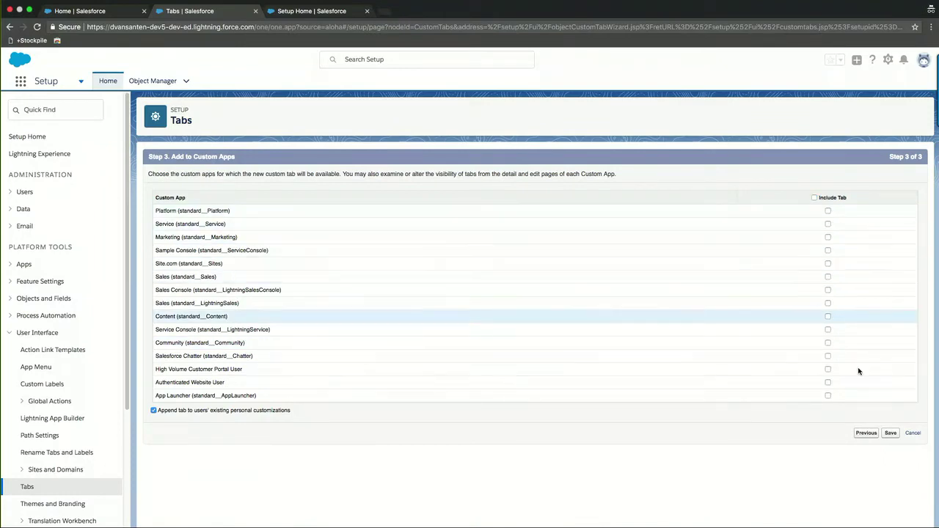
click(891, 436)
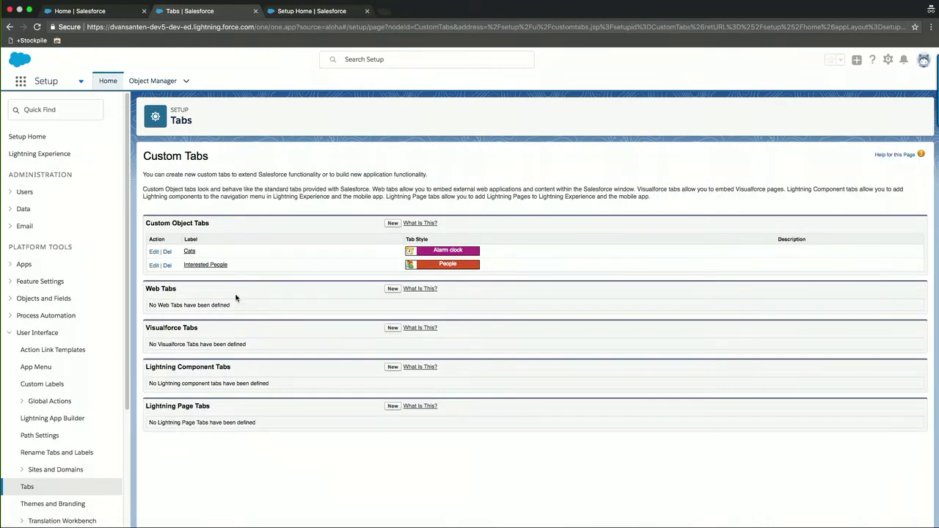
Step: Start a new Lightning app 'Cat Rescue' described as 'An app to keep track of cats and people interested'
click(24, 267)
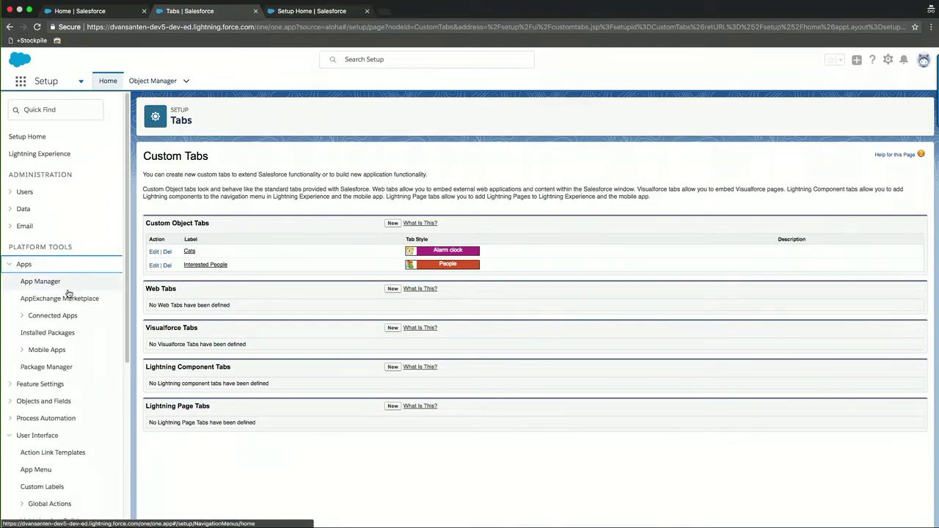
click(40, 284)
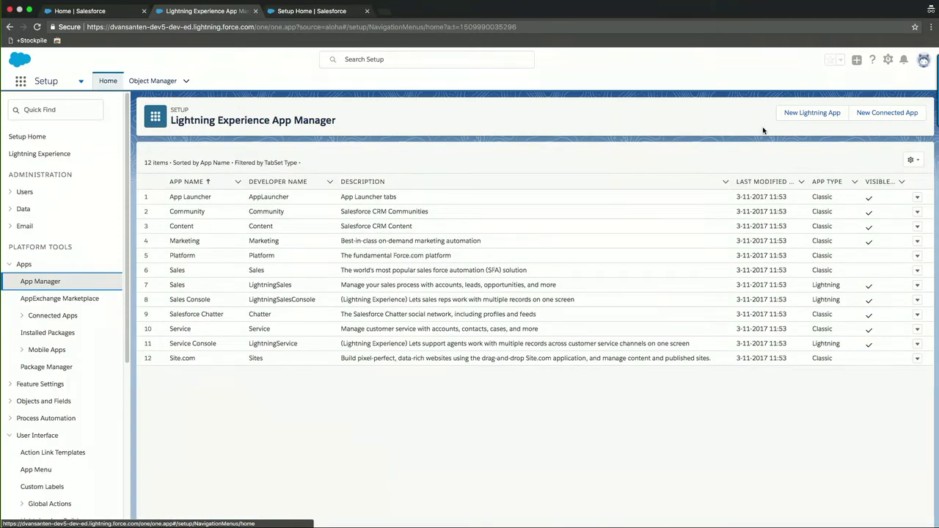
click(803, 118)
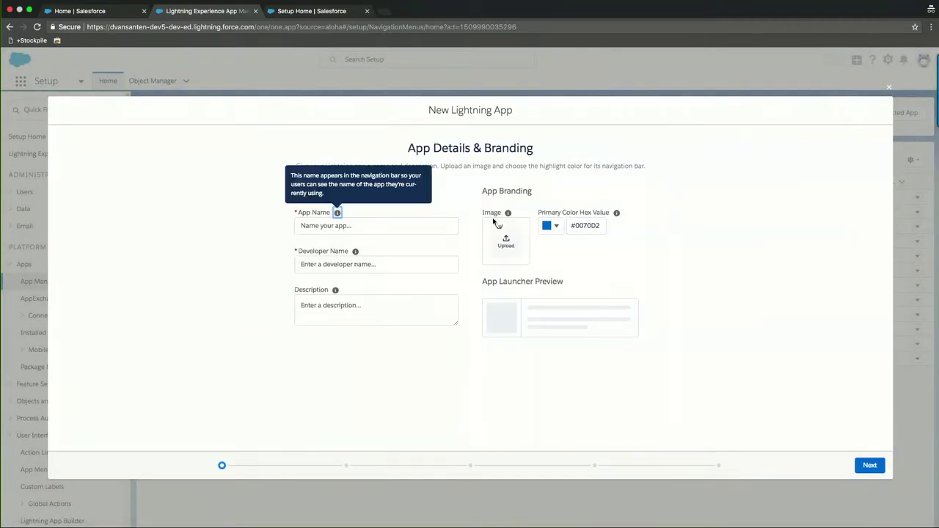
click(419, 222)
text(Cat Rescue)
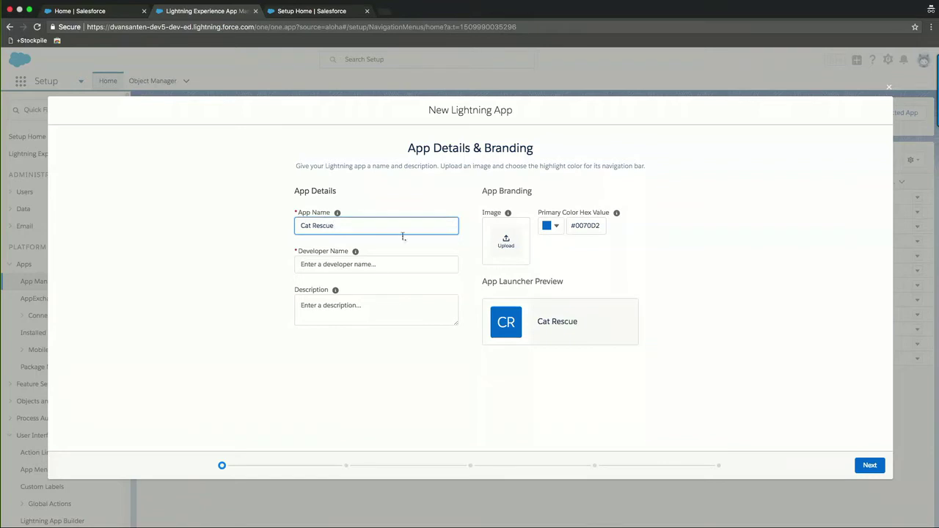
click(355, 251)
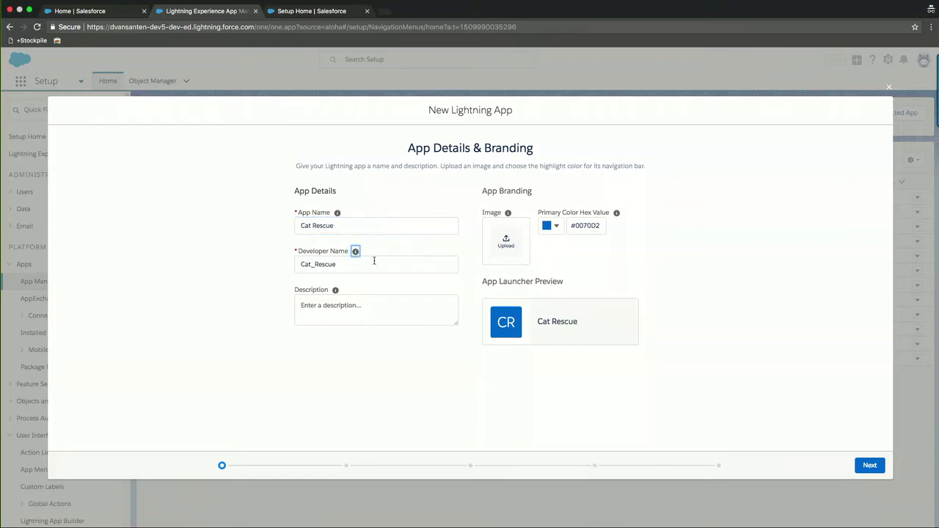
click(366, 310)
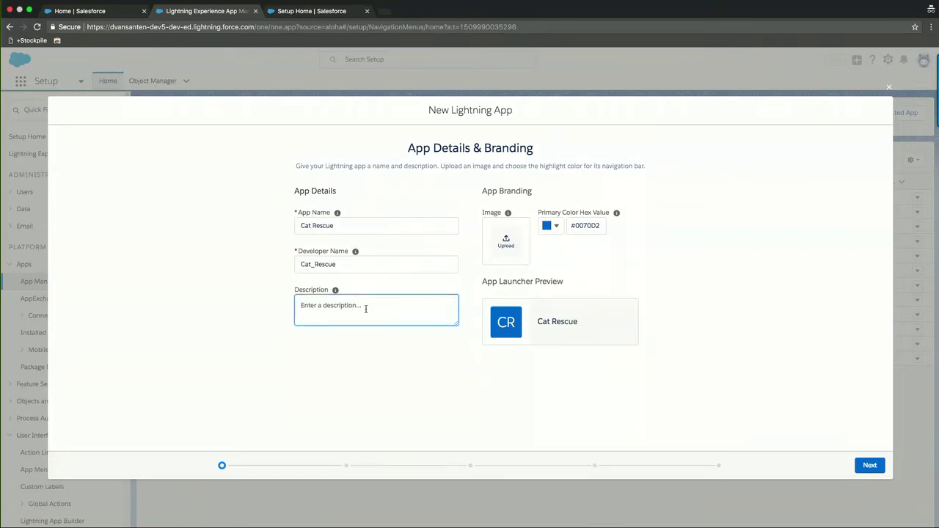
text(An app)
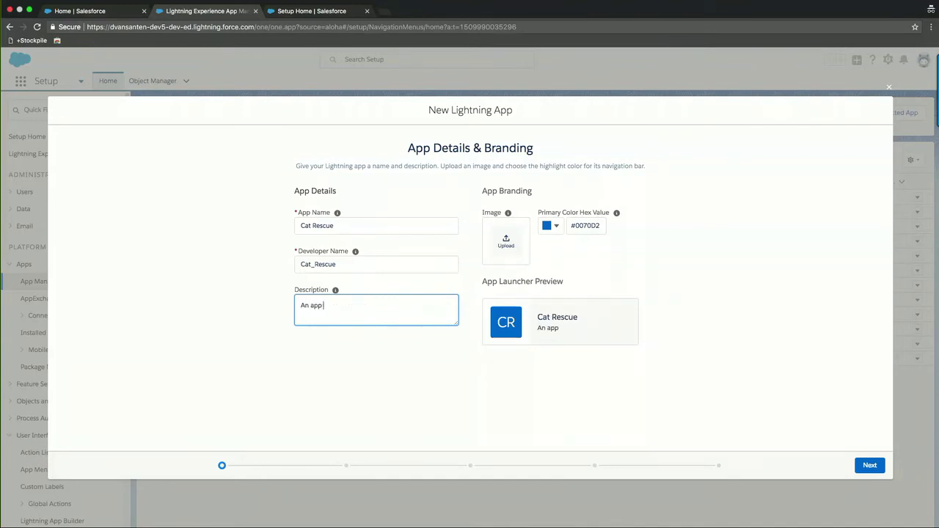
text( to keep track of cats and people interested)
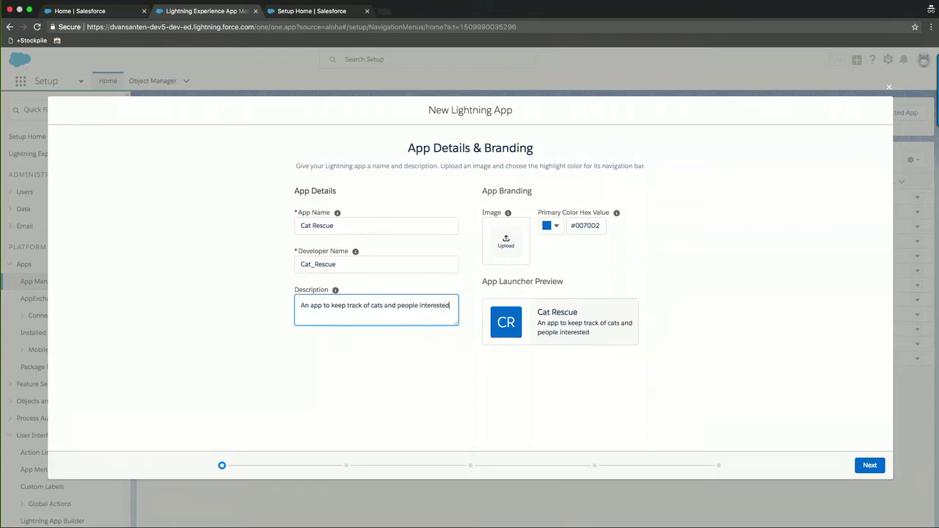
Step: Upload the hungry-cat image as the app's logo and continue to App Options
click(508, 248)
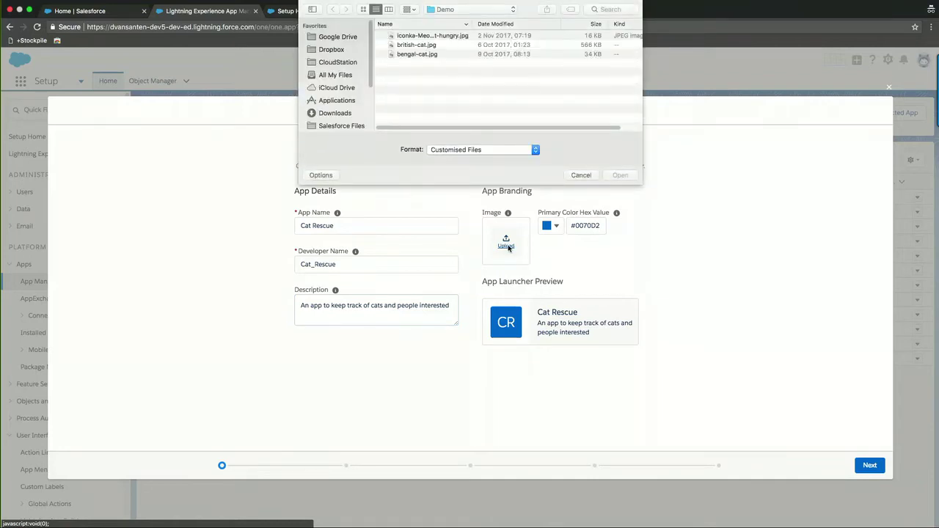
click(421, 35)
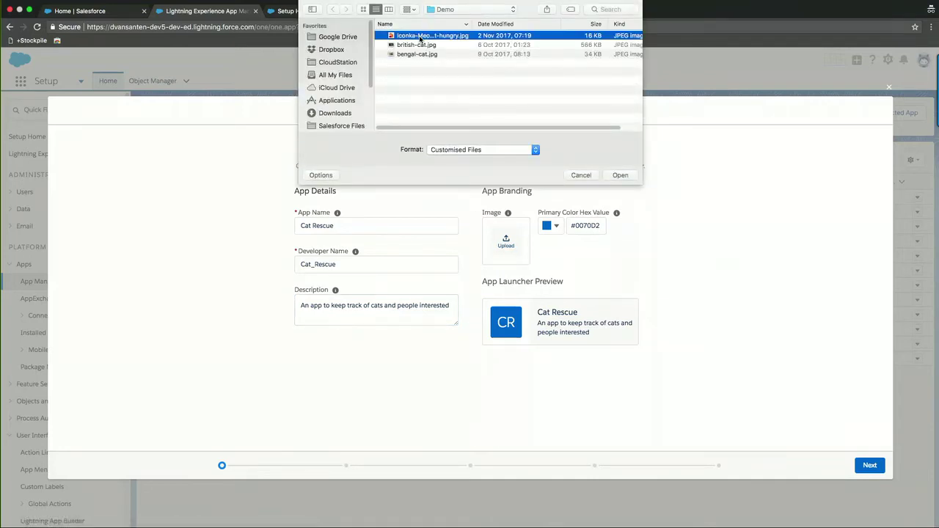
click(620, 175)
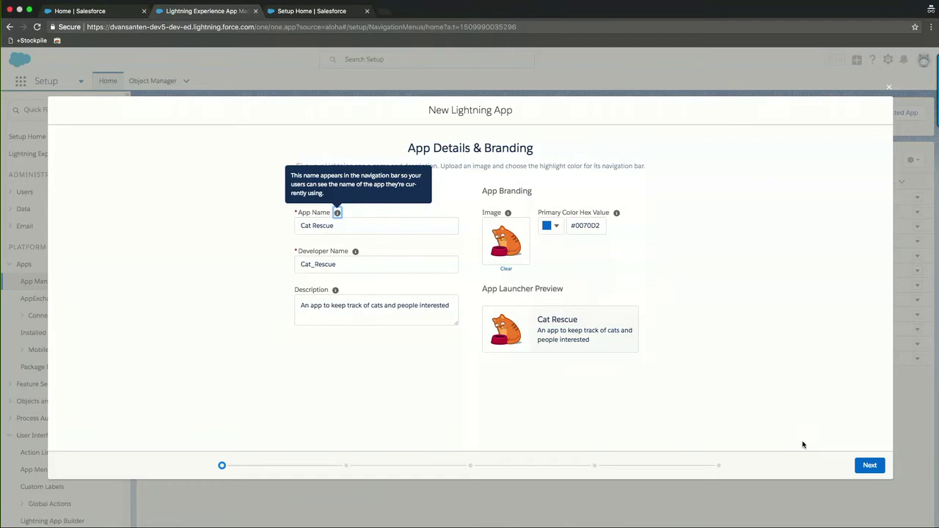
click(869, 466)
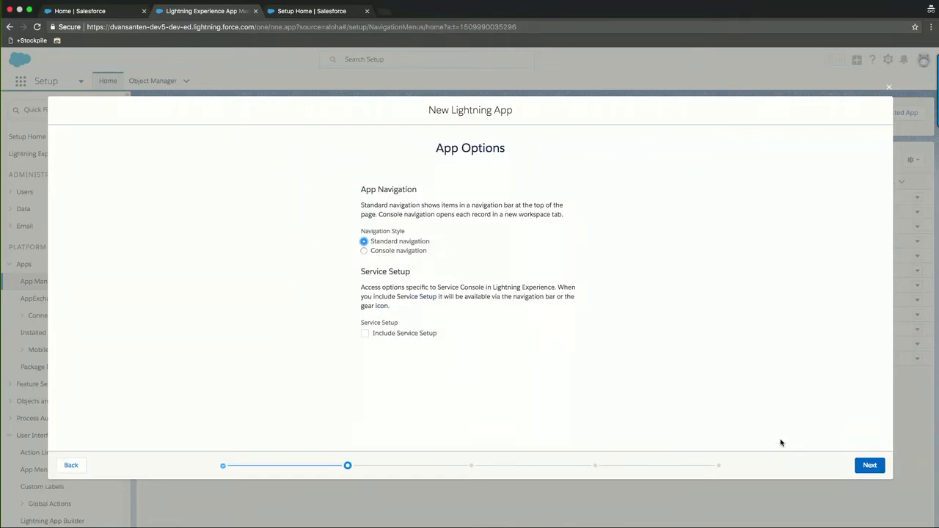
Step: Keep standard navigation, skip the utility bar, and add Cats to the navigation items
click(870, 467)
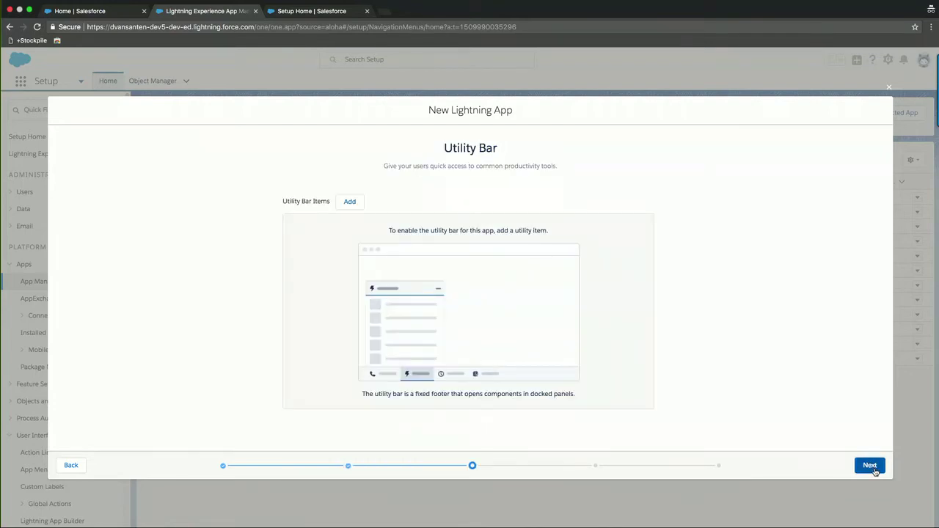
click(873, 469)
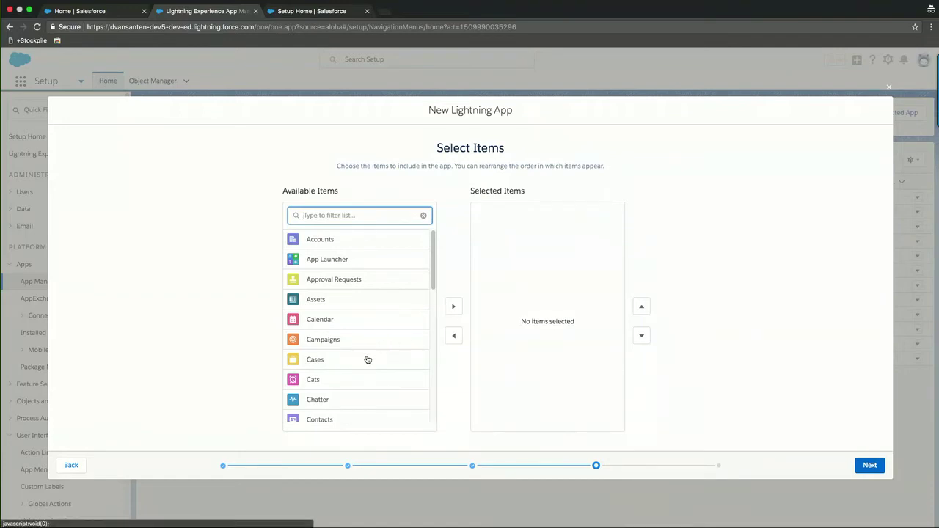
click(313, 381)
click(313, 381)
click(453, 307)
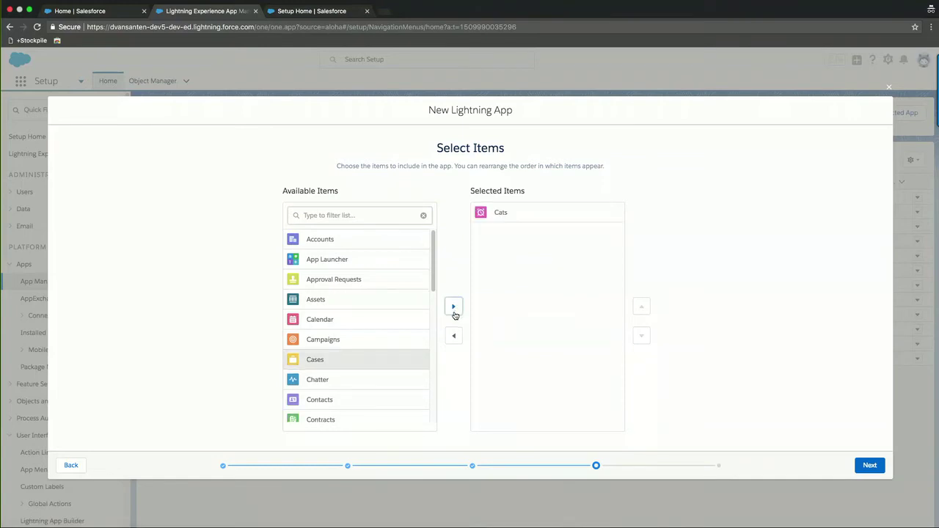
drag(435, 283, 436, 339)
Step: Add Interested People and Groups to the navigation items and continue to profile assignment
click(356, 380)
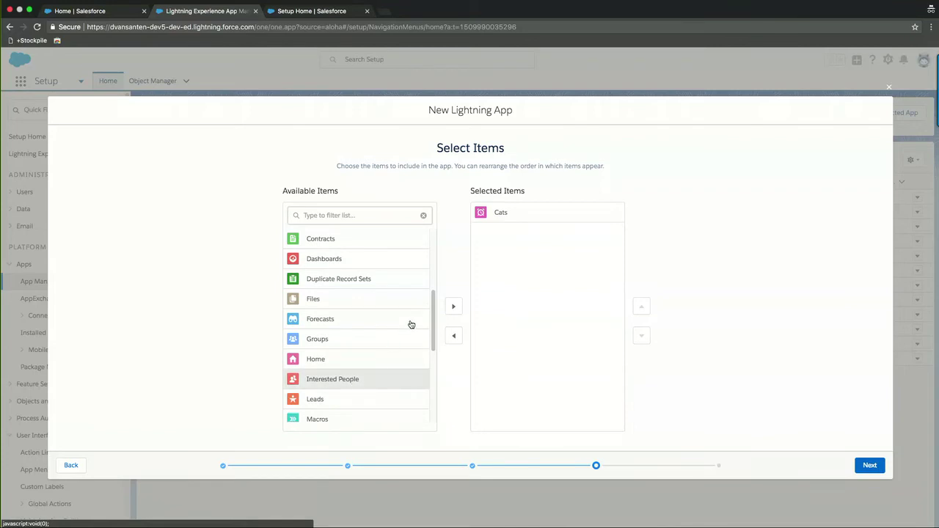
click(454, 306)
click(337, 343)
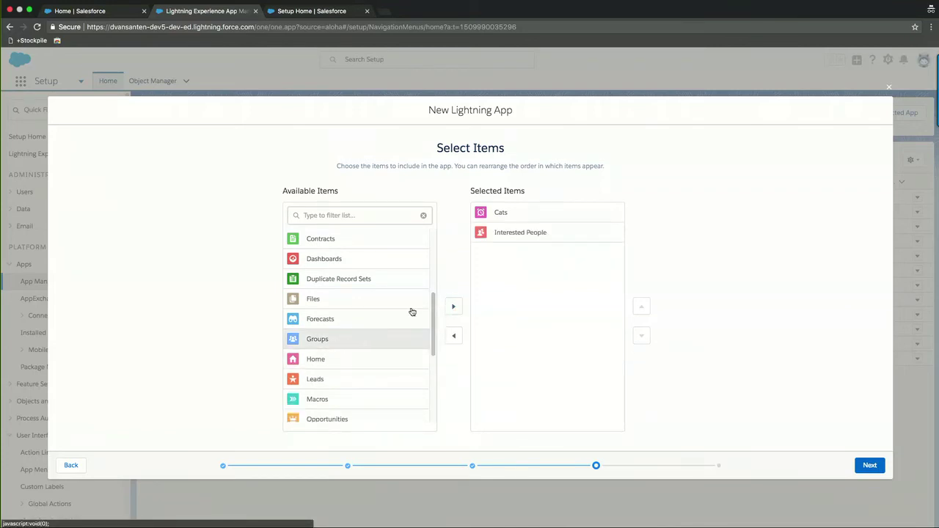
click(452, 312)
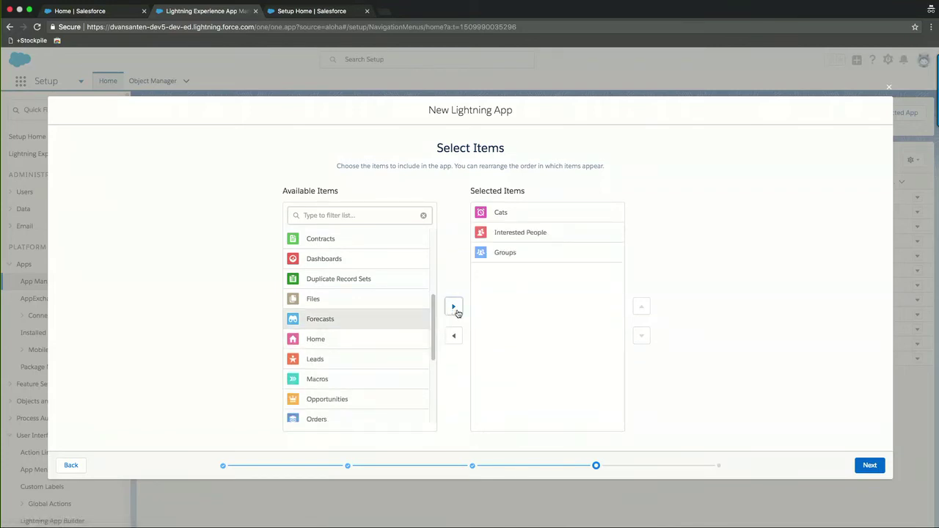
click(869, 466)
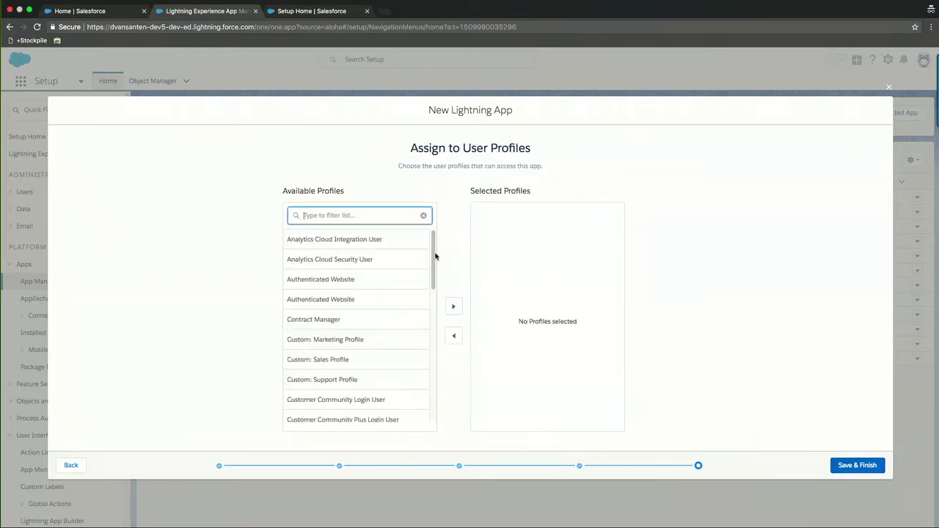
Step: Give the System Administrator profile access to Cat Rescue and save the app with Save & Finish
drag(433, 253, 433, 378)
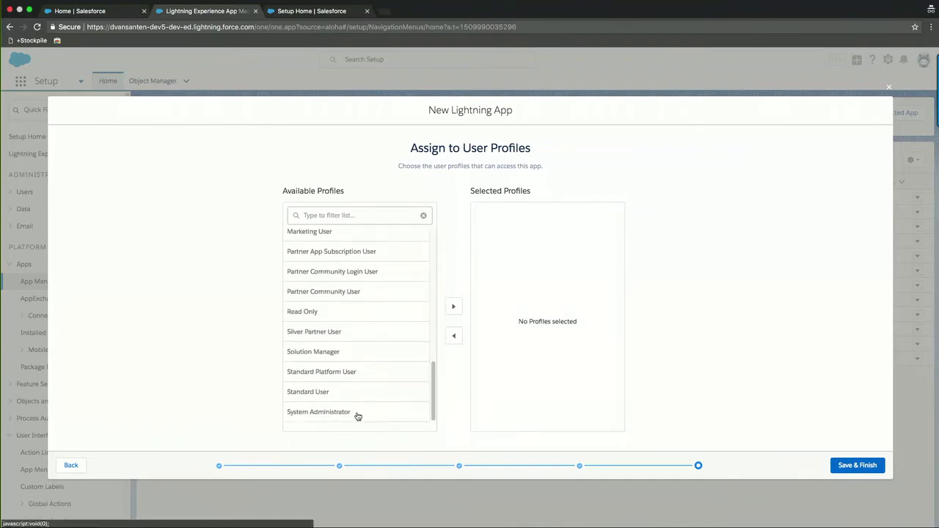
click(455, 309)
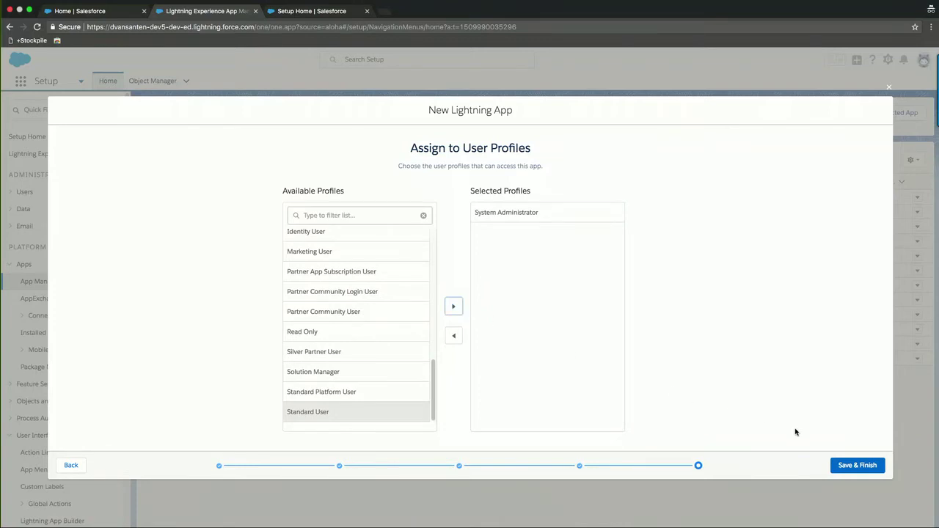
click(863, 466)
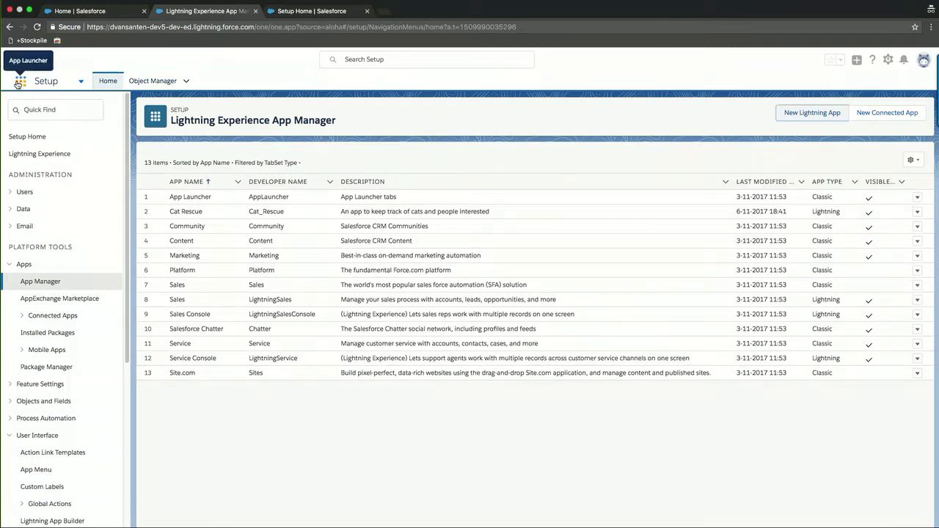
Step: Launch Cat Rescue from the App Launcher to view its empty Cats list
click(19, 83)
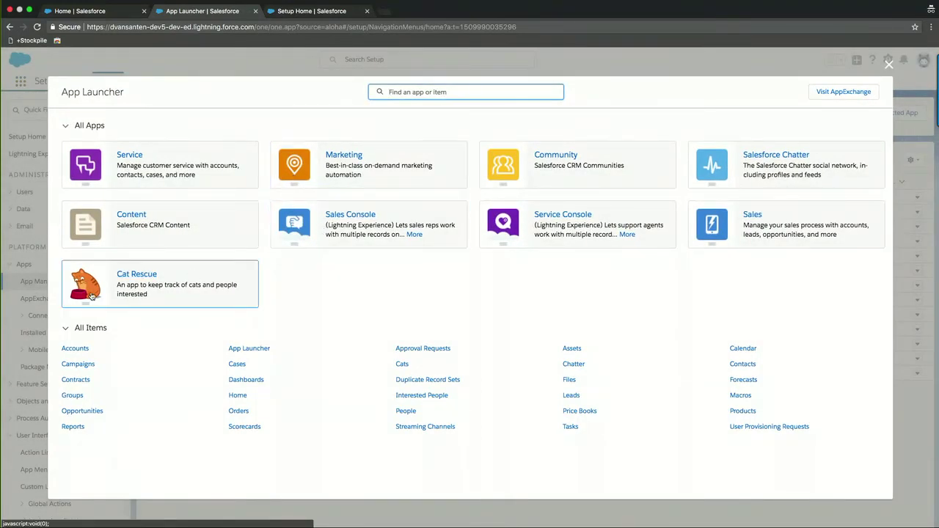
click(135, 279)
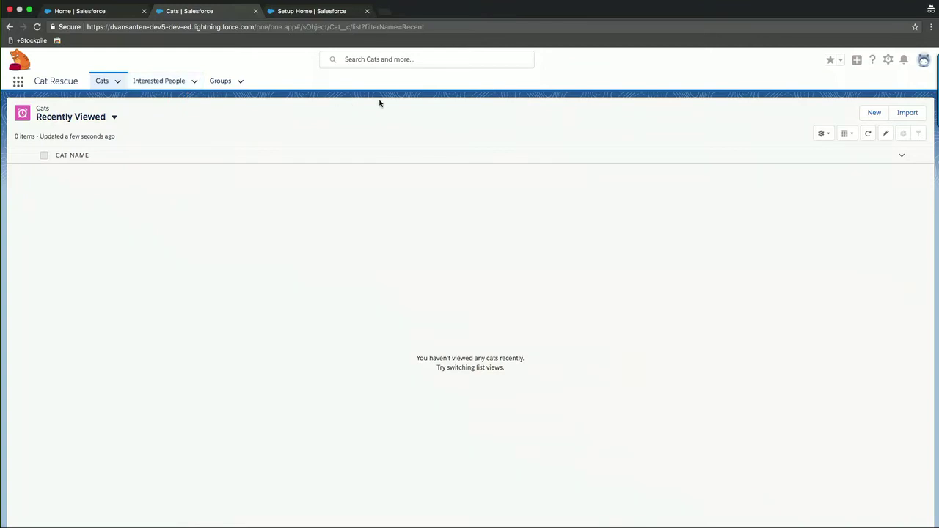
Step: Add the cats Lenny Kravitz and Alicia Keys with Save & New, then save James Hetfield
click(871, 116)
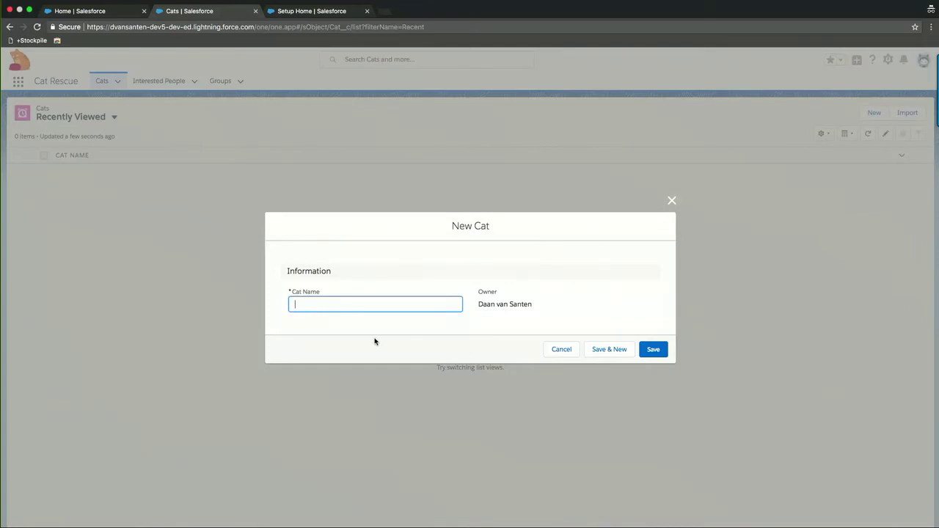
text(Lenny Kravitz)
key(Return)
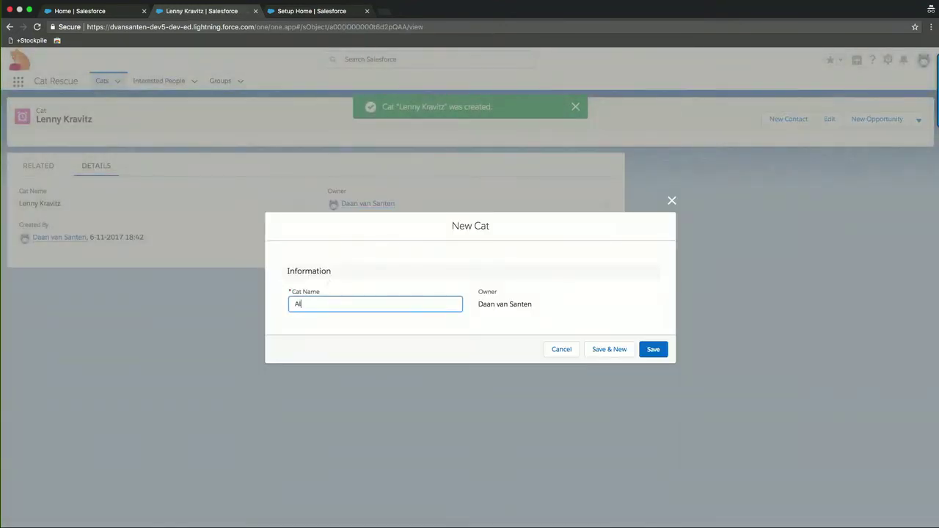
text(Alicia Keys)
click(591, 350)
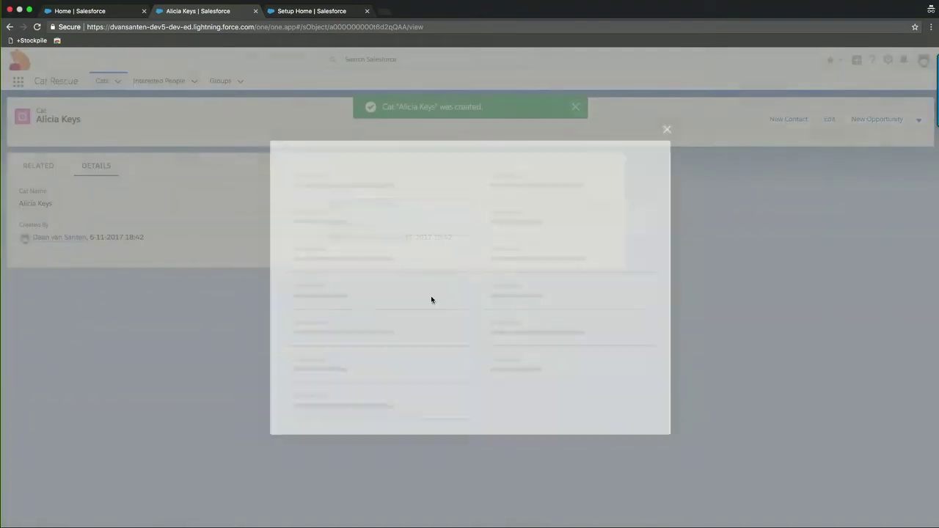
text(James Hetfield)
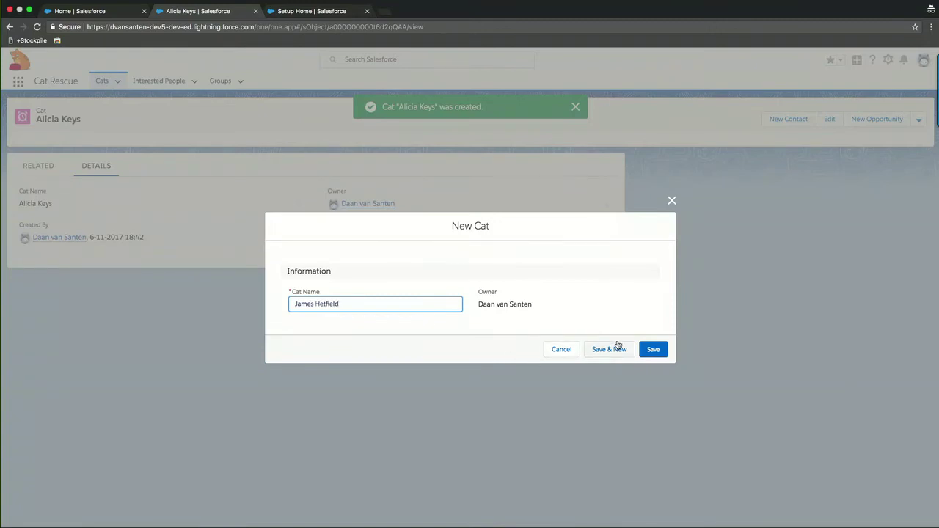
click(646, 350)
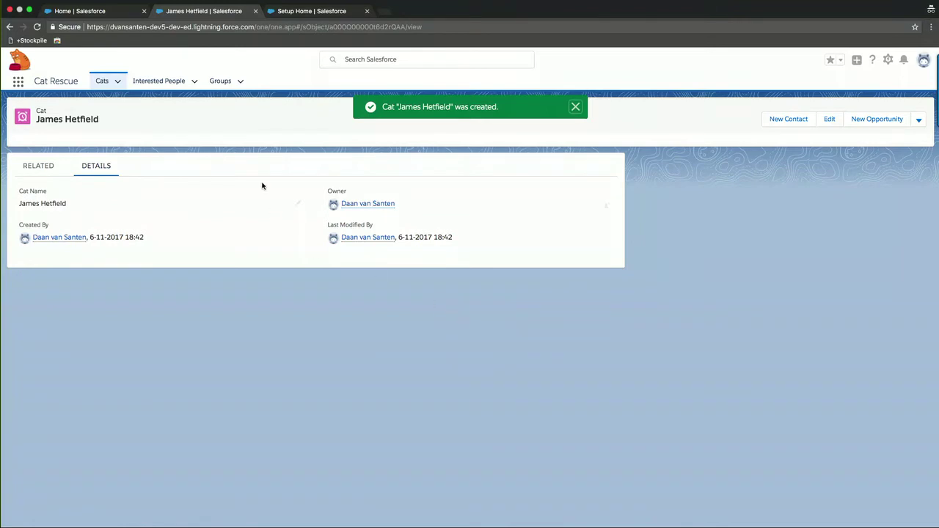
Step: Look at the Interested People list, then return to the Recently Viewed Cats list
click(157, 84)
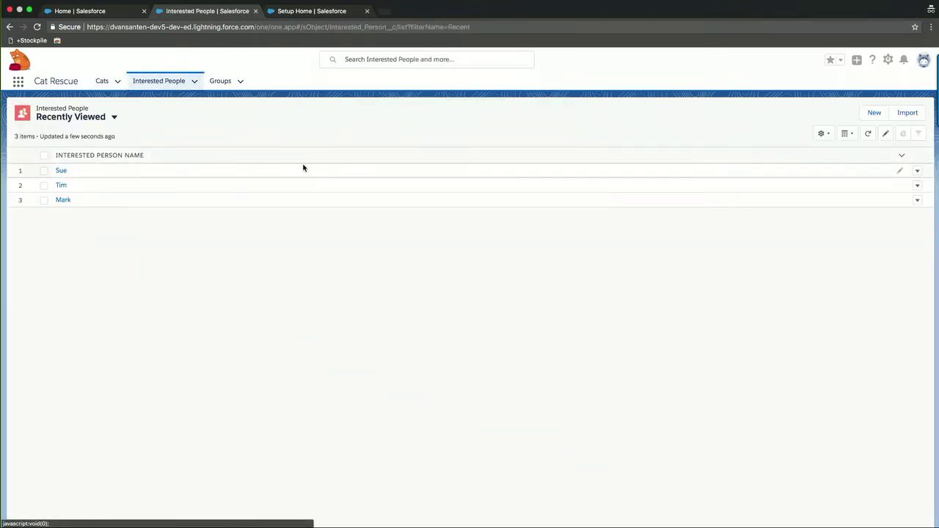
click(104, 82)
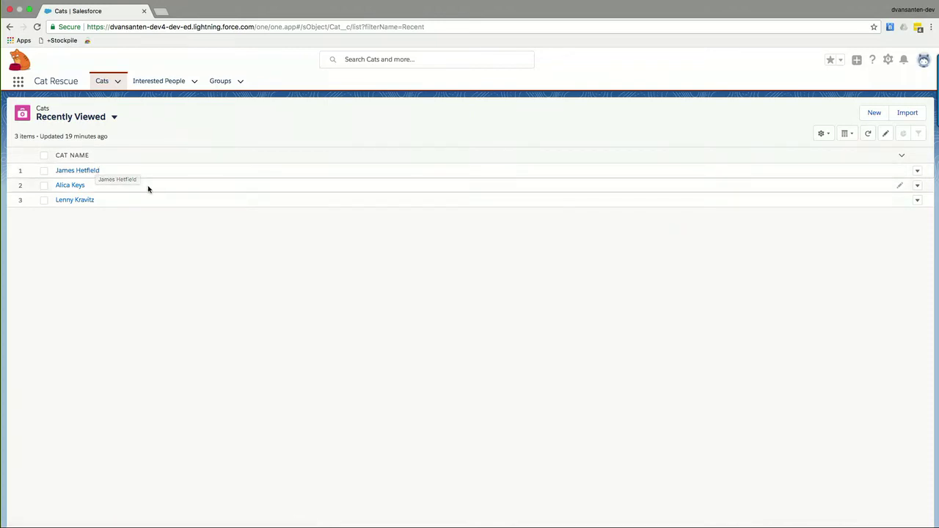
Step: Open Lenny Kravitz's cat record and choose Edit Page from the Setup gear menu
click(86, 203)
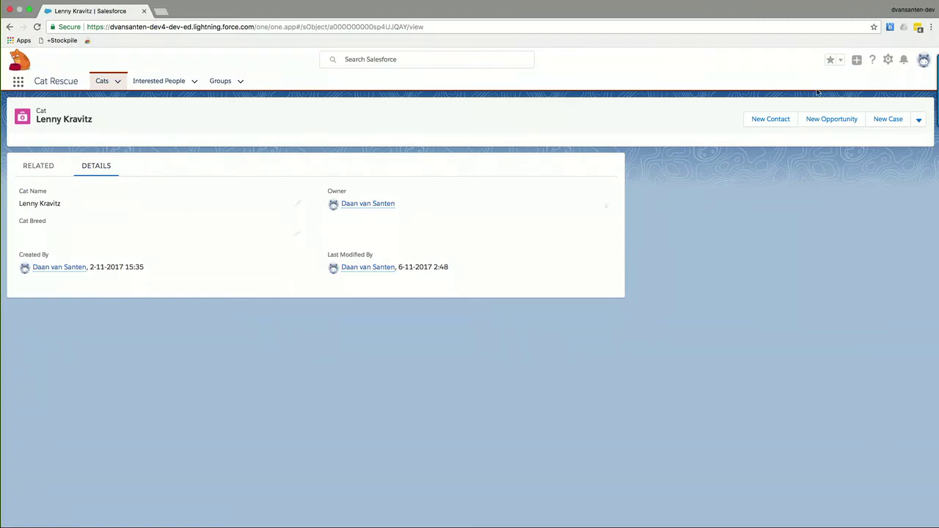
click(888, 61)
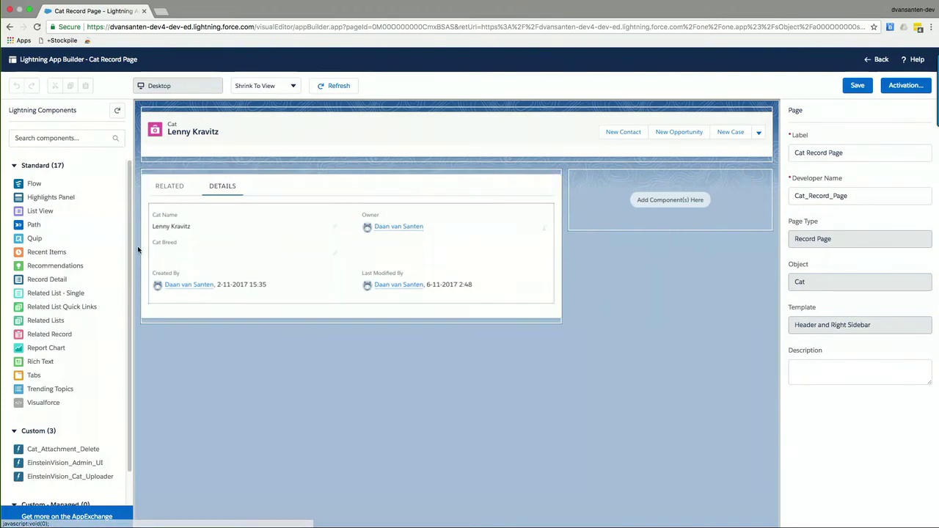
Step: Place EinsteinVision_Cat_Uploader in the Cat Record Page's right sidebar and save the page
scroll(88, 330, down, 1)
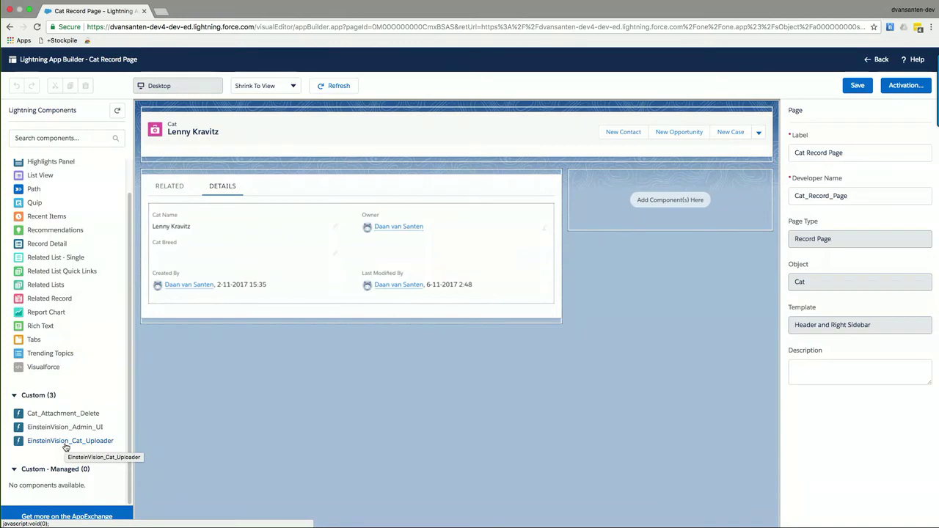
drag(65, 447, 591, 187)
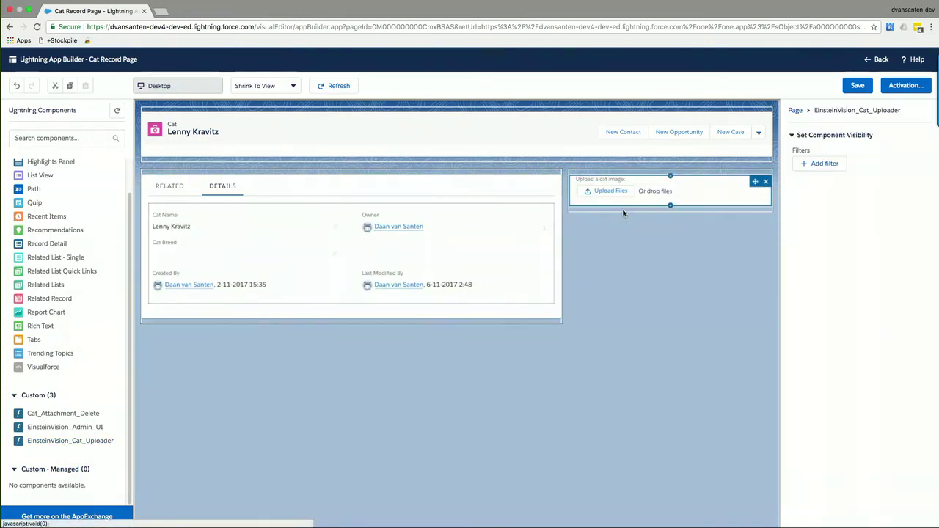
click(857, 86)
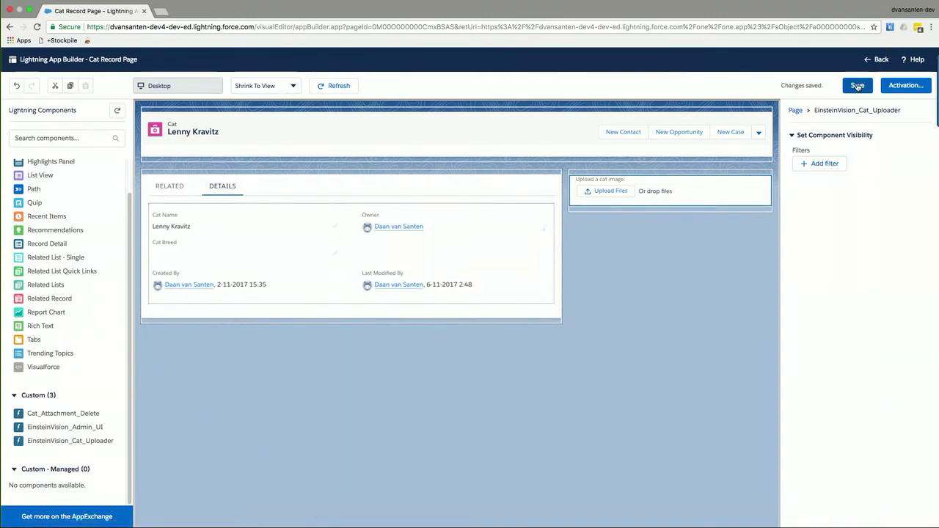
Step: Back on Lenny Kravitz's record, upload british-cat.jpg through the cat uploader
click(877, 60)
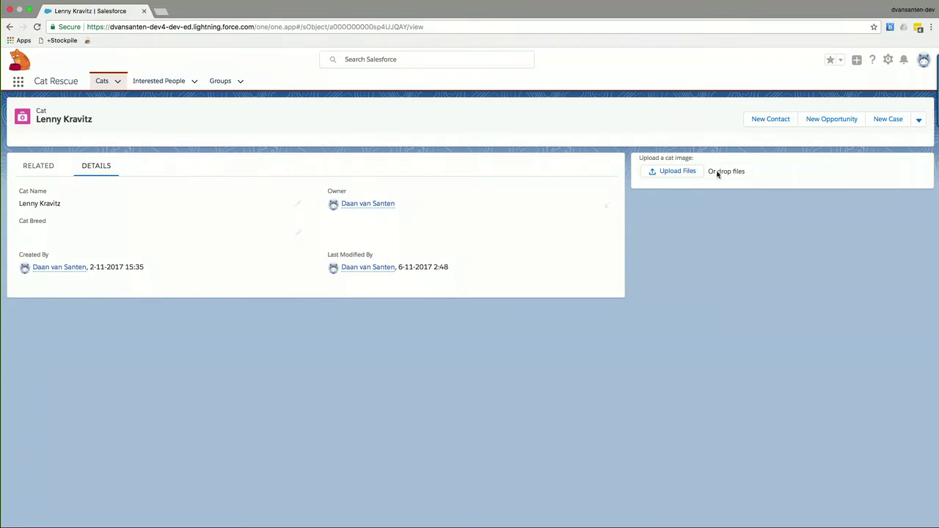
click(683, 171)
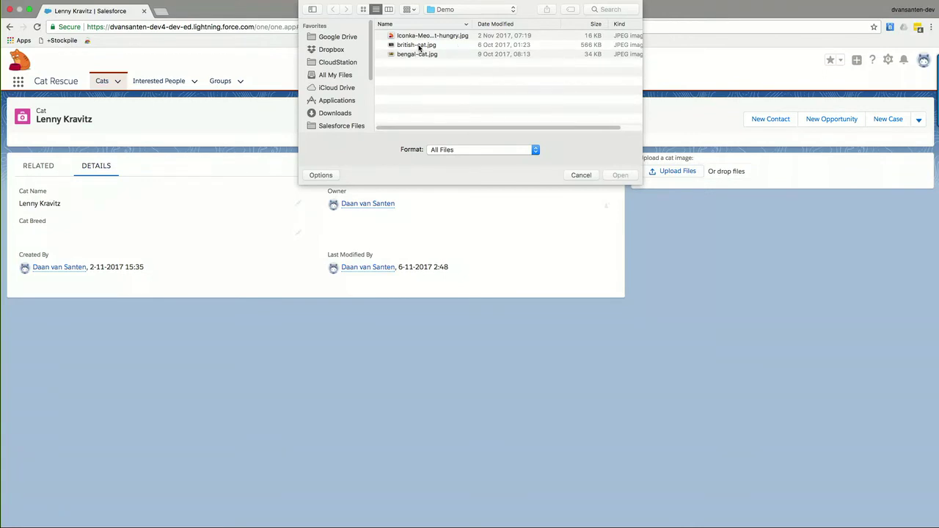
click(417, 48)
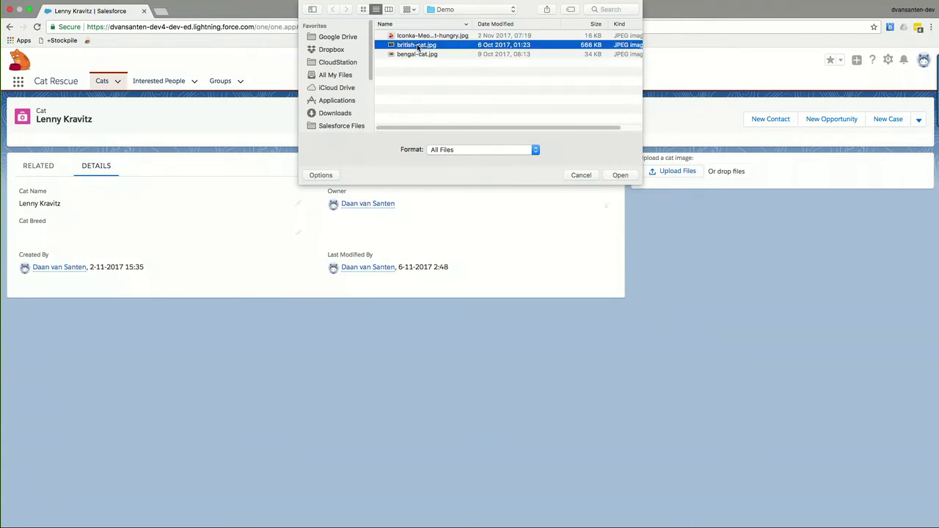
click(623, 175)
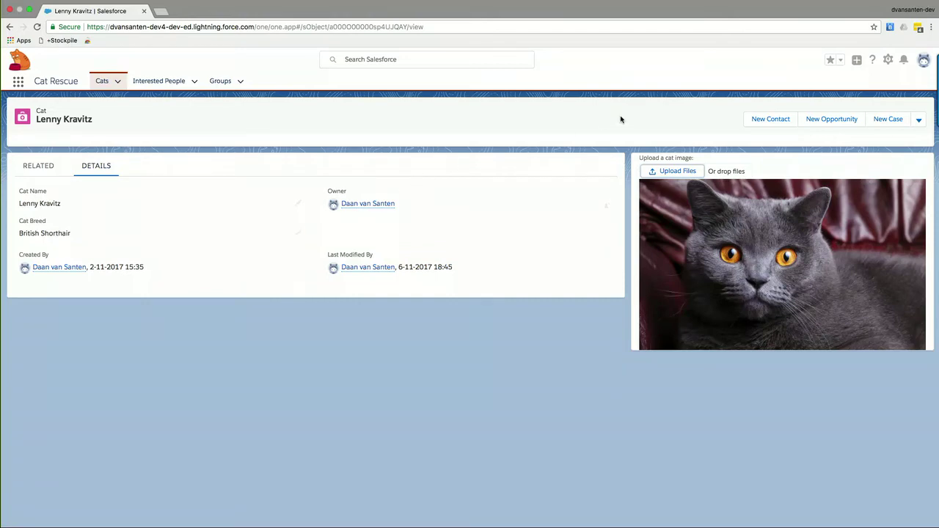
Step: Open Setup in a new tab from the gear menu and expand Process Automation
click(886, 63)
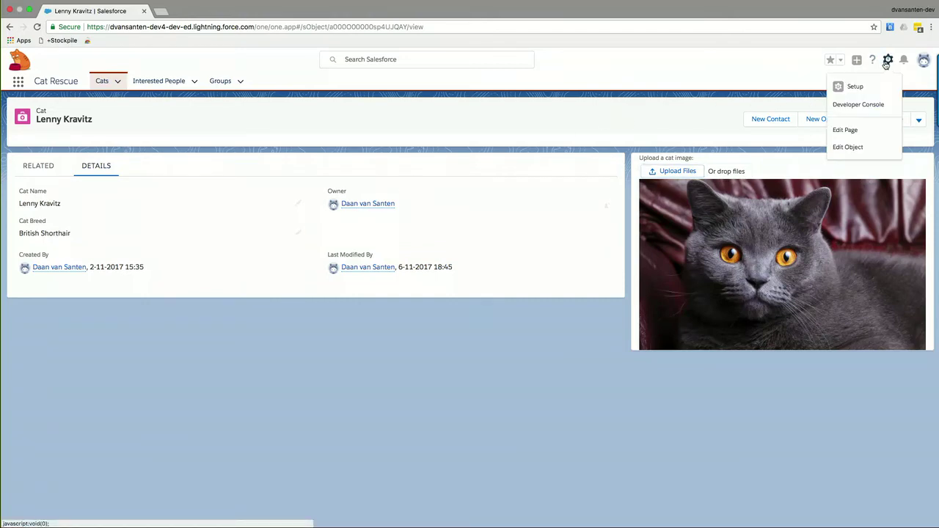
click(856, 91)
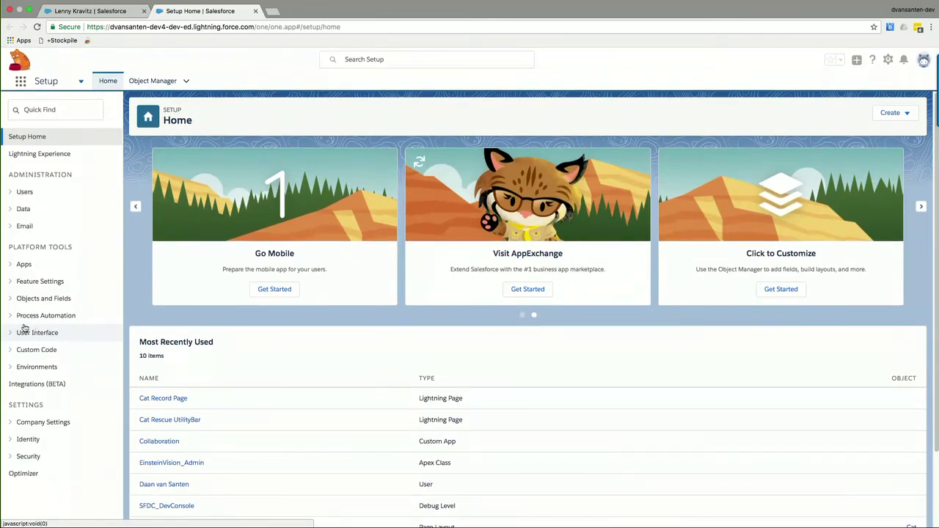
click(11, 317)
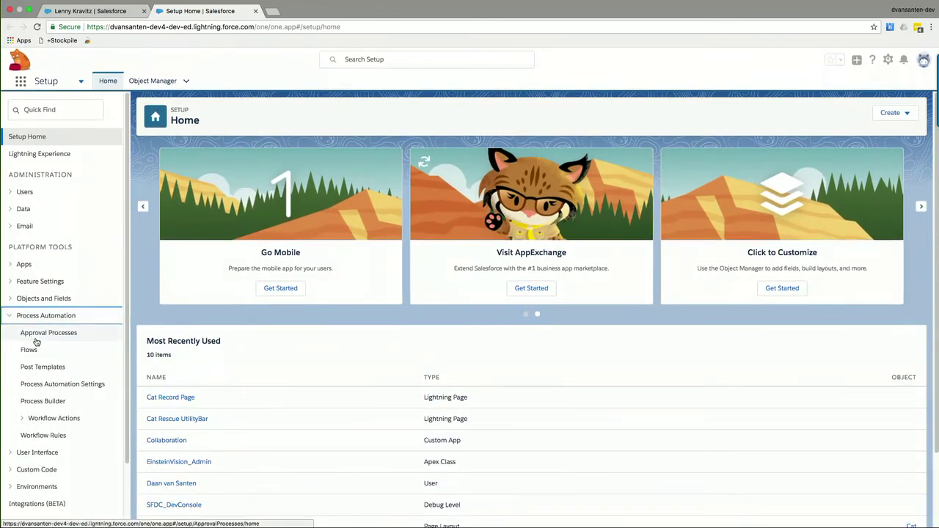
Step: In Process Builder, save a new process 'New Cat to Chatter' starting when a record changes
click(58, 404)
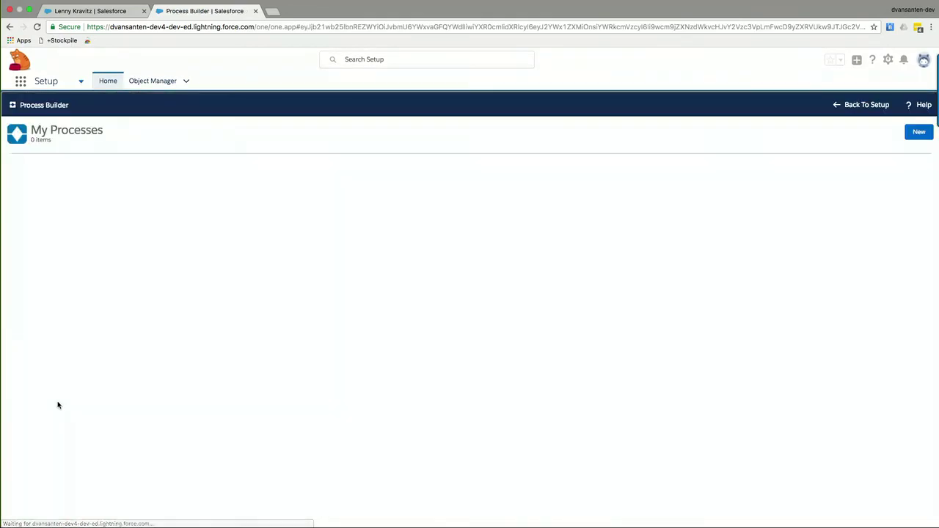
click(919, 135)
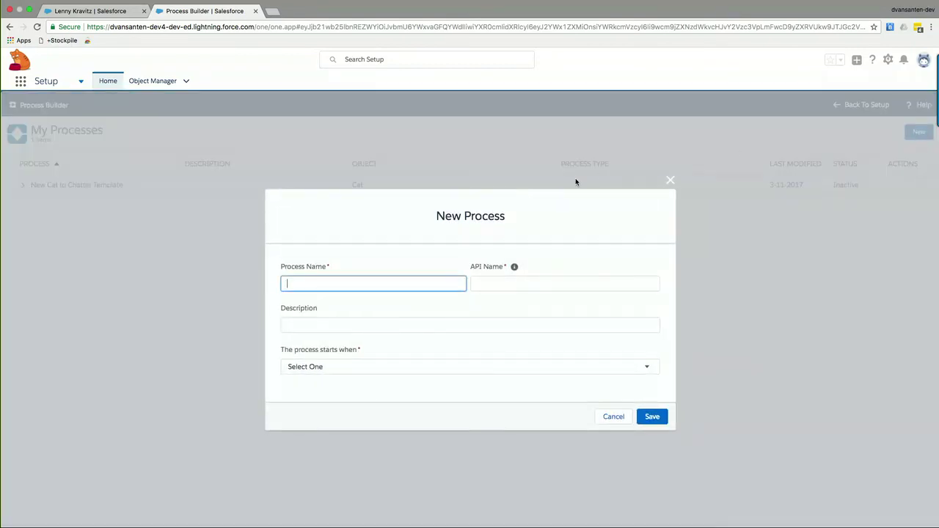
text(New Cat to Chatter)
key(Tab)
click(371, 367)
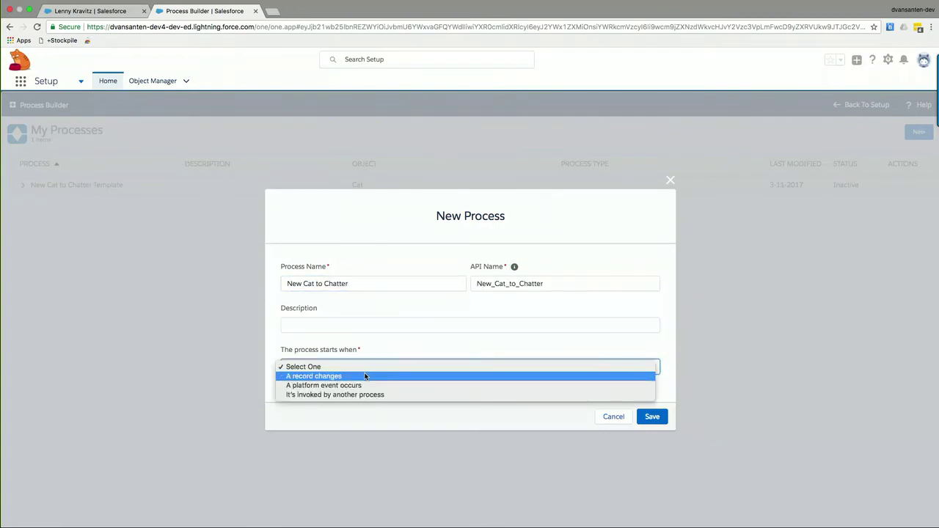
click(367, 375)
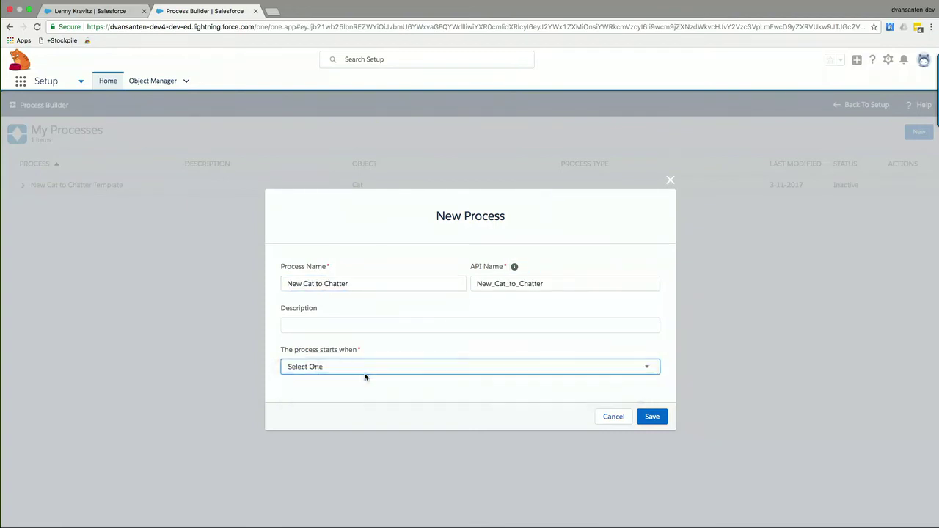
click(652, 418)
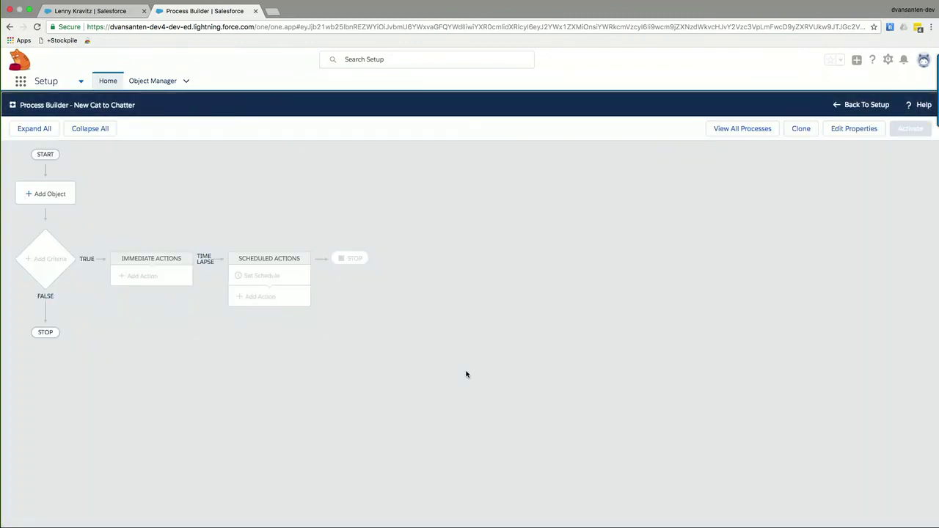
Step: Set the process object to Cat, triggering when a record is created or edited
click(42, 196)
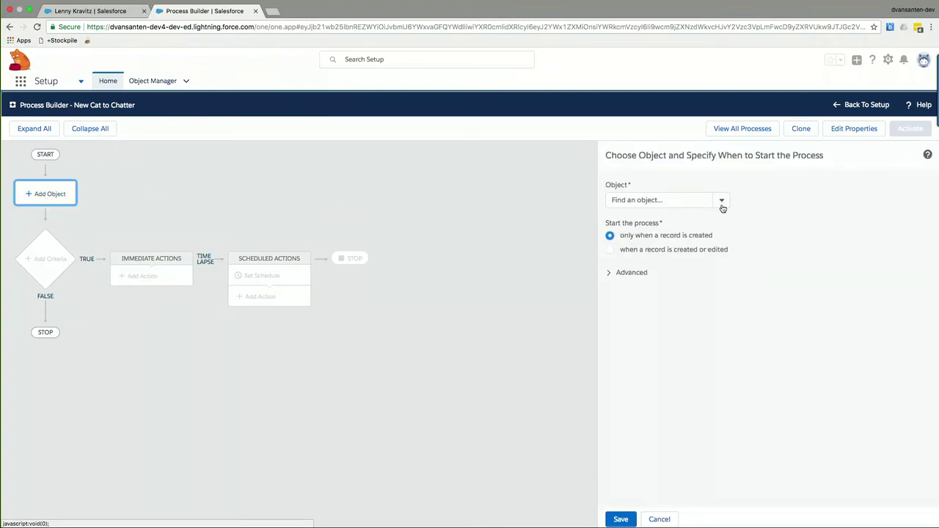
click(722, 205)
scroll(693, 249, down, 3)
click(658, 287)
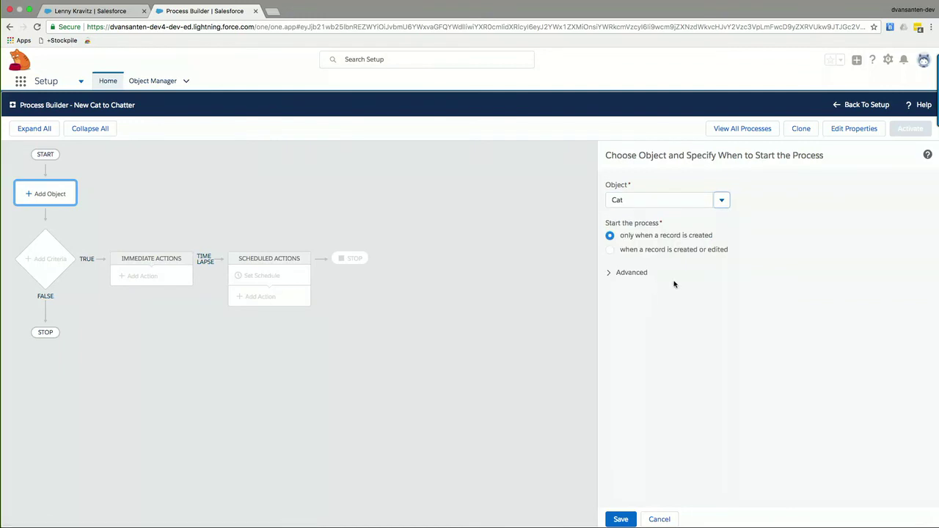
click(614, 251)
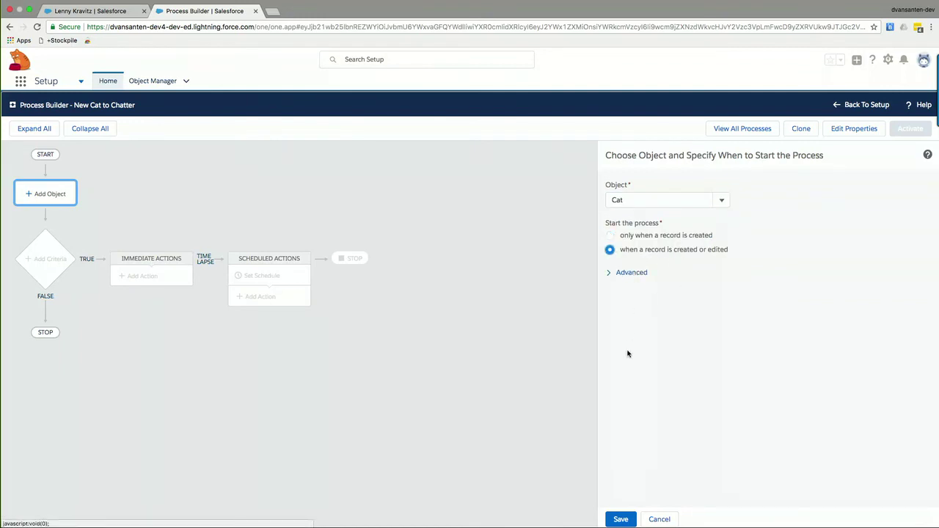
click(618, 521)
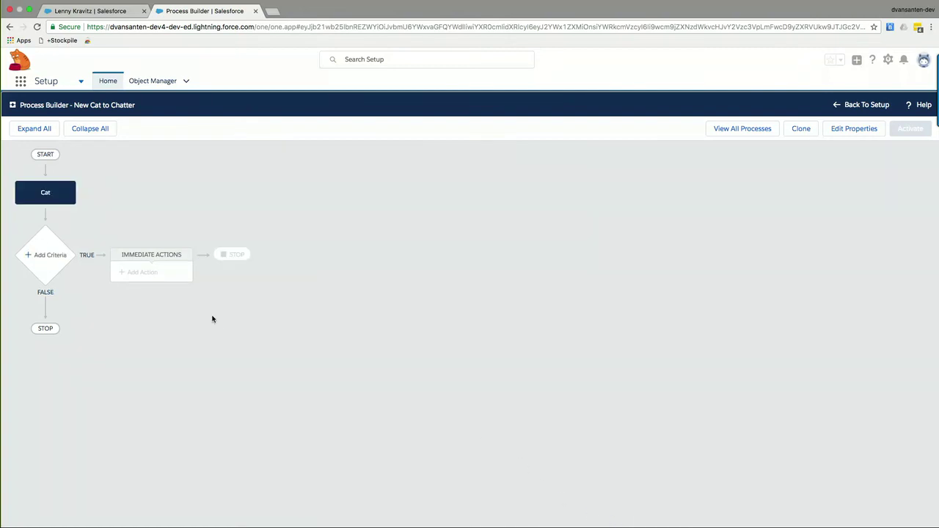
Step: Add a criterion named 'Is Bengal' whose condition checks the Cat Breed field
click(56, 261)
click(559, 206)
text(Is Bengal)
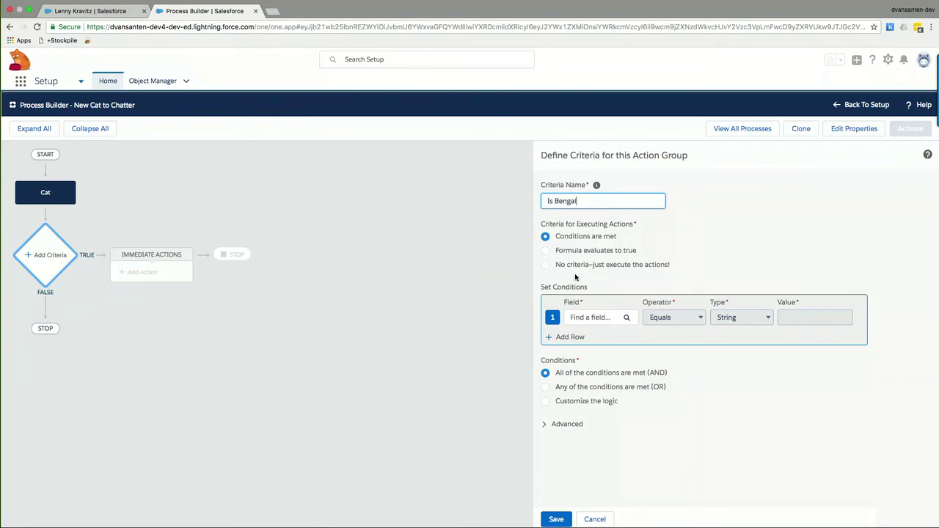
click(602, 320)
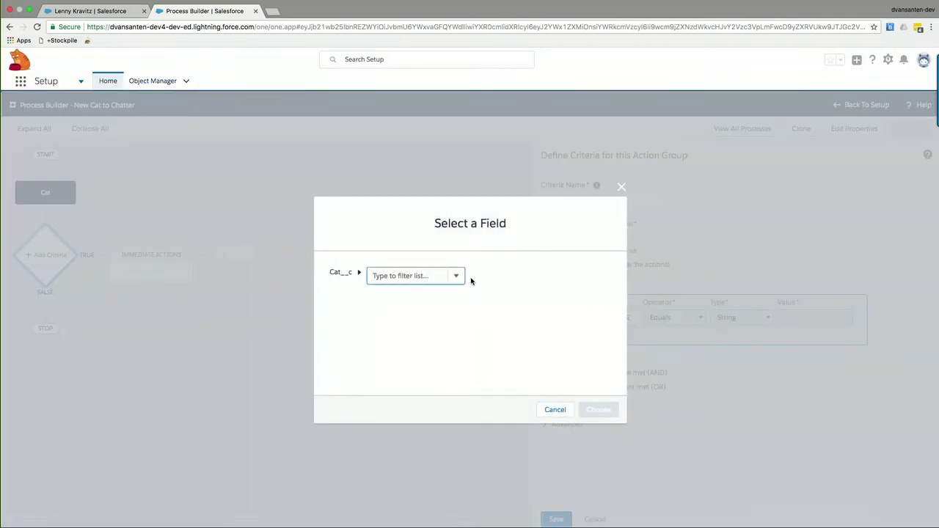
click(457, 277)
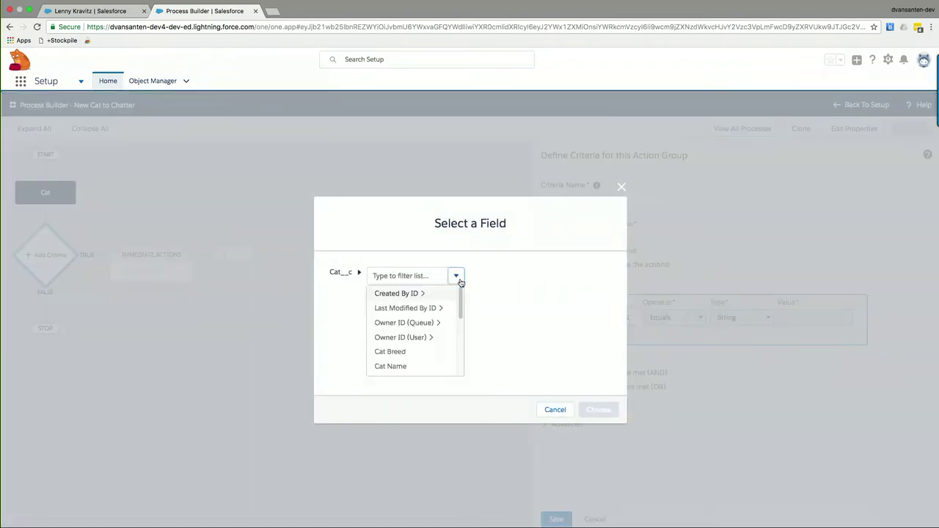
click(413, 354)
click(597, 408)
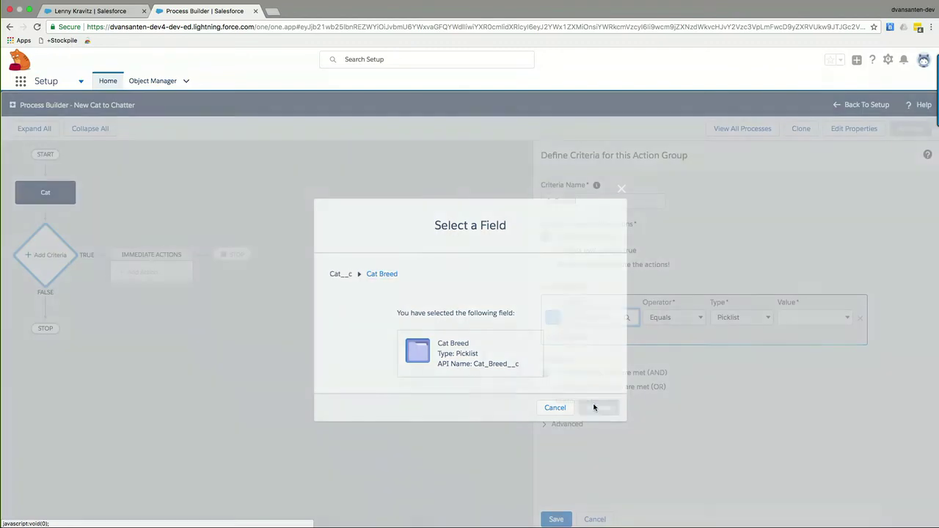
Step: Set the condition value to Bengal, enable only-specified-changes under Advanced, and save
click(821, 323)
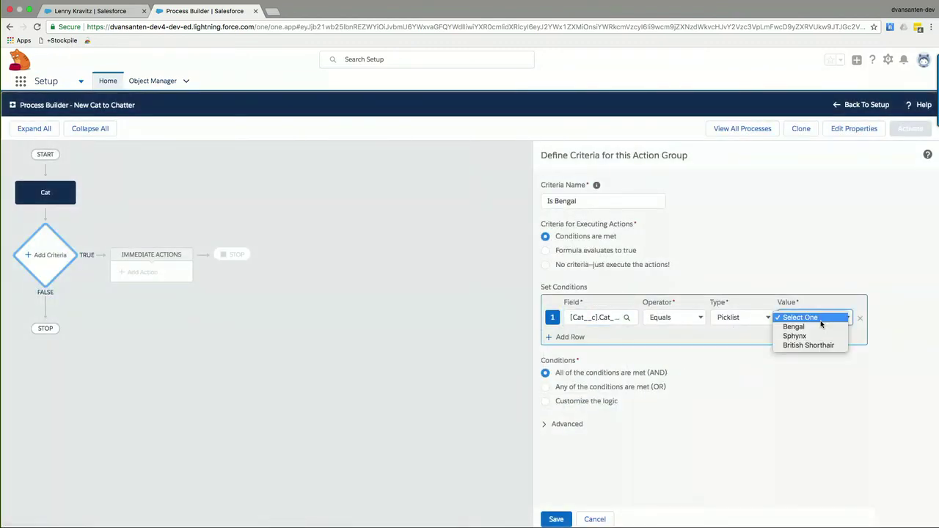
click(814, 330)
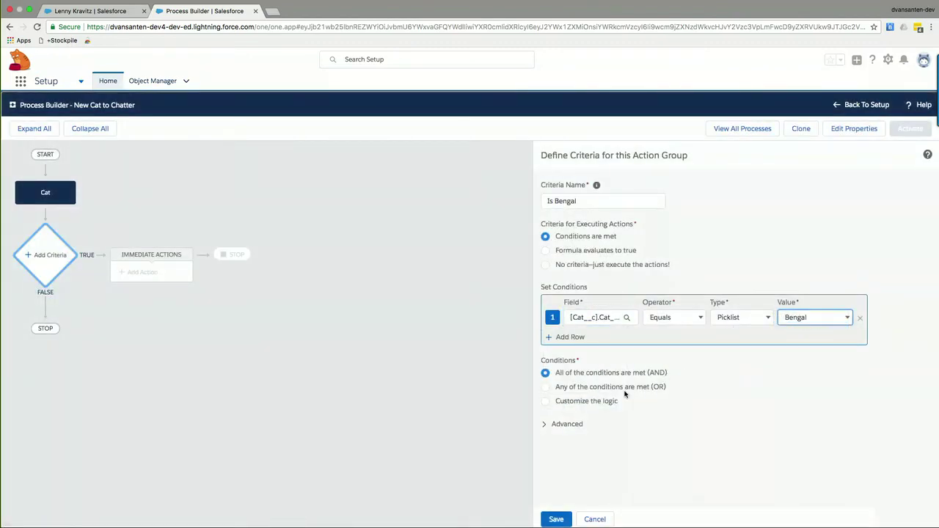
click(568, 425)
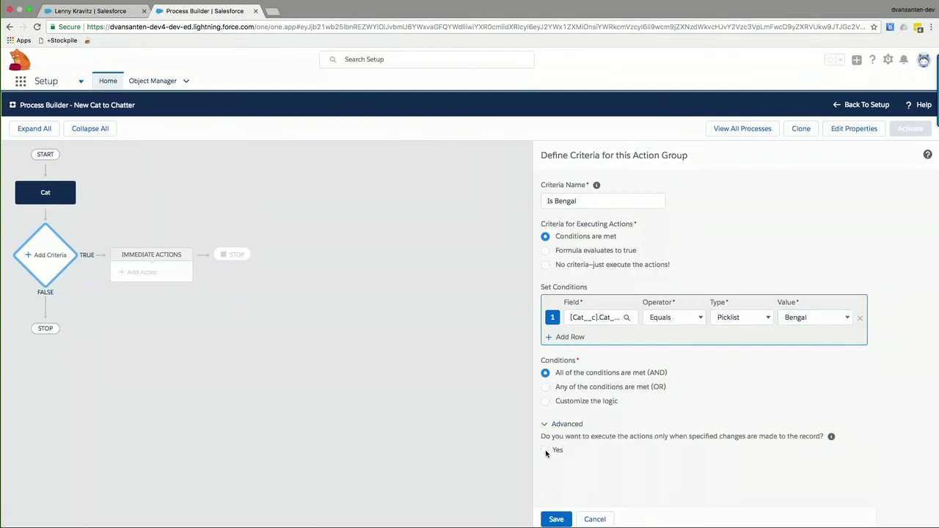
click(545, 451)
click(557, 520)
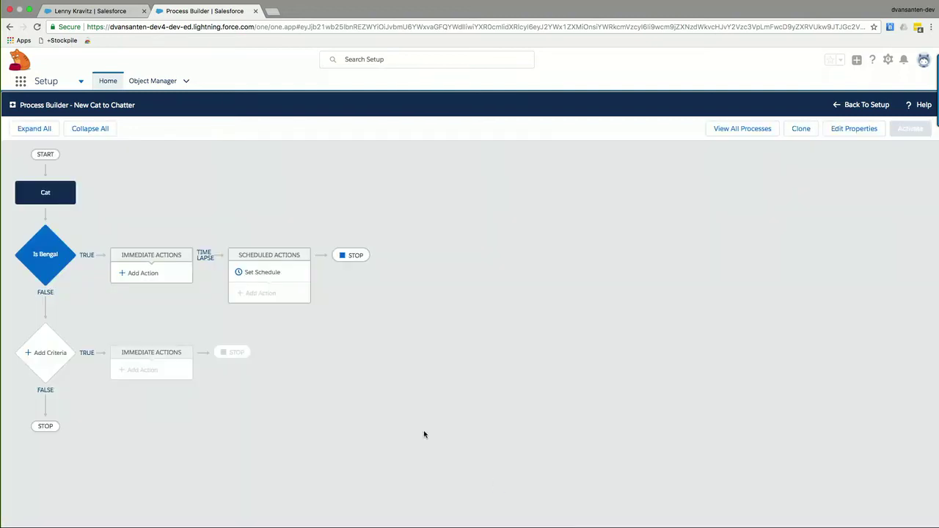
Step: Add a Post to Chatter action named 'Bengal Interest Group'
click(149, 277)
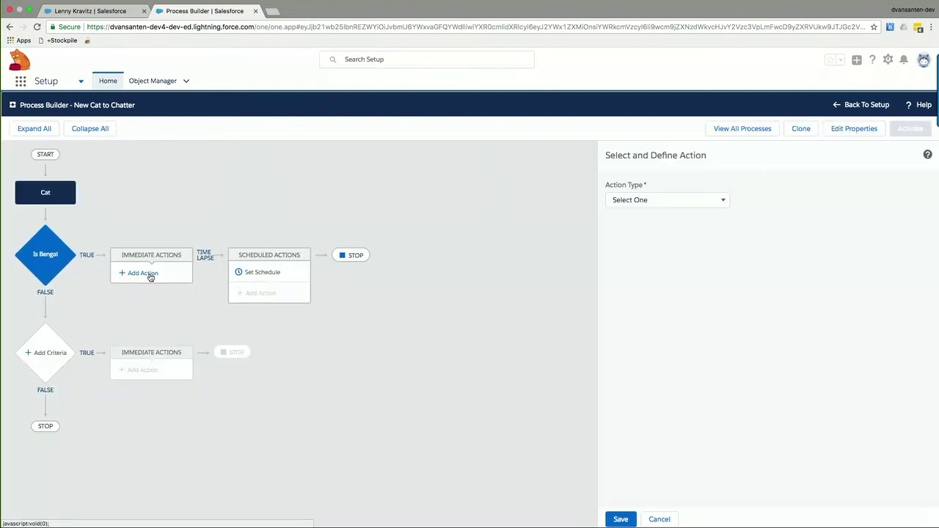
click(666, 201)
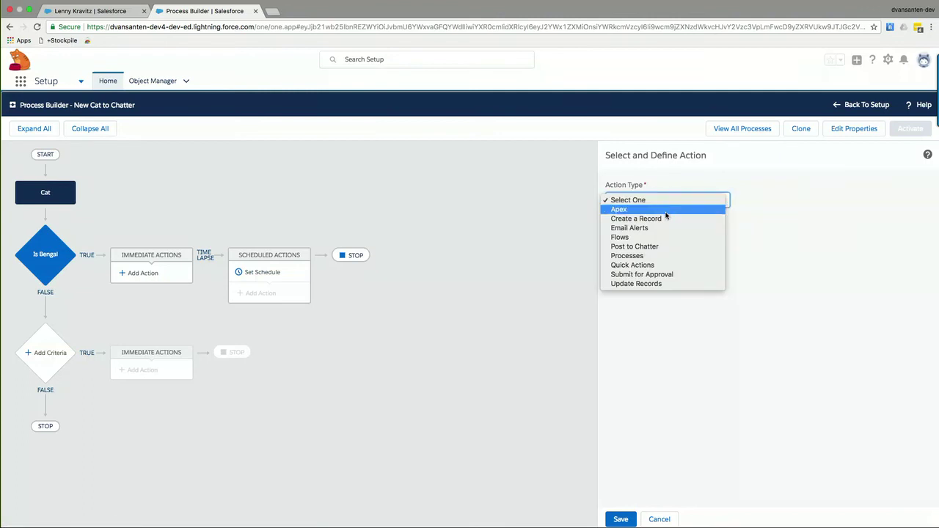
click(661, 247)
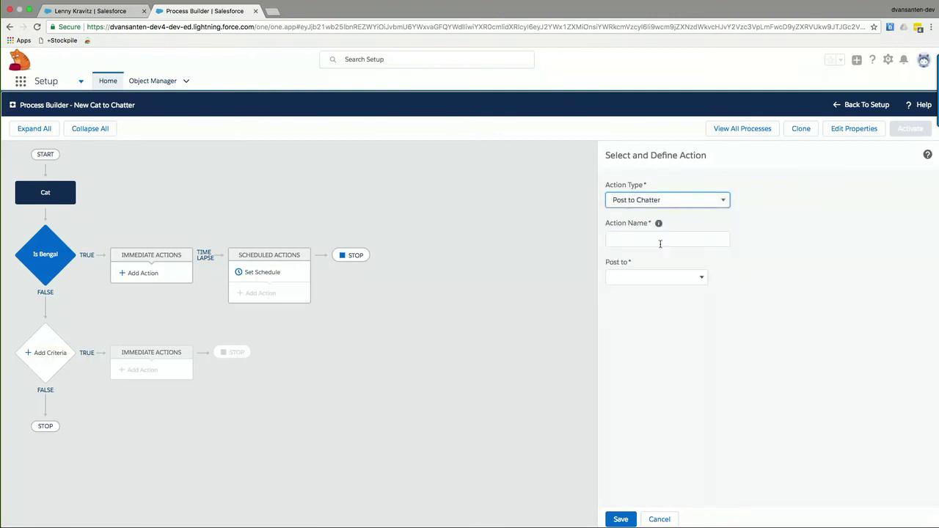
click(658, 243)
text(Informatio)
key(BackSpace)
key(BackSpace)
key(BackSpace)
key(BackSpace)
text(Bengal Interest Group)
Step: Post to the Bengal Interest Chatter group with message 'A new Bengal Cat has arrived!' and save
click(659, 278)
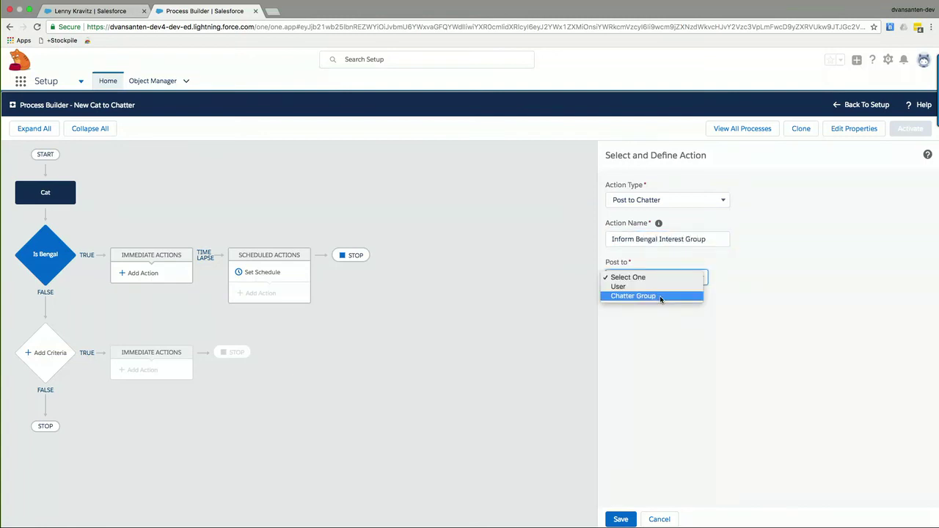
click(660, 297)
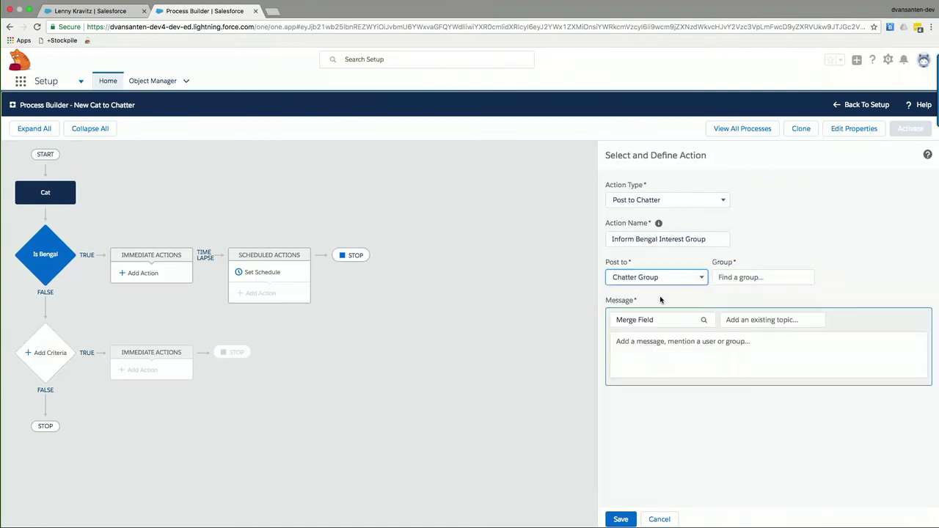
click(730, 279)
text(bengal)
click(741, 301)
click(713, 354)
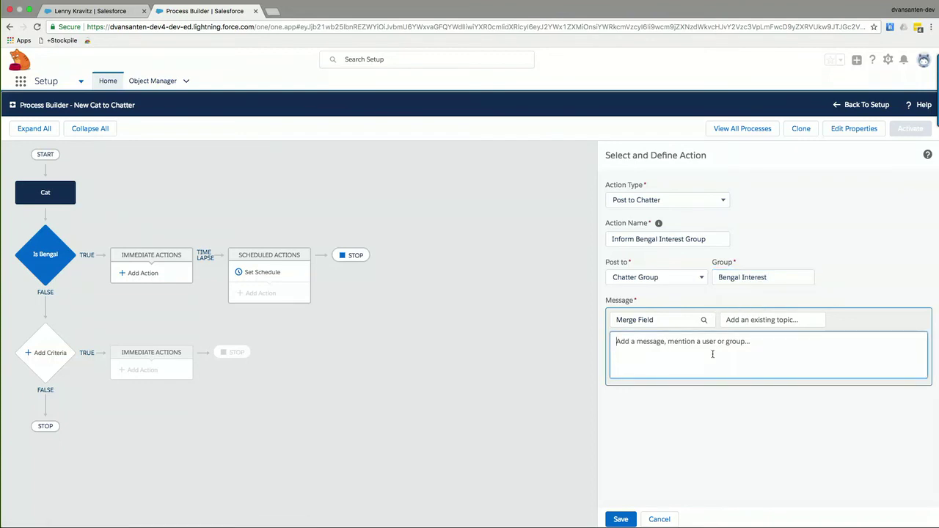
text(A new Bengal Cat )
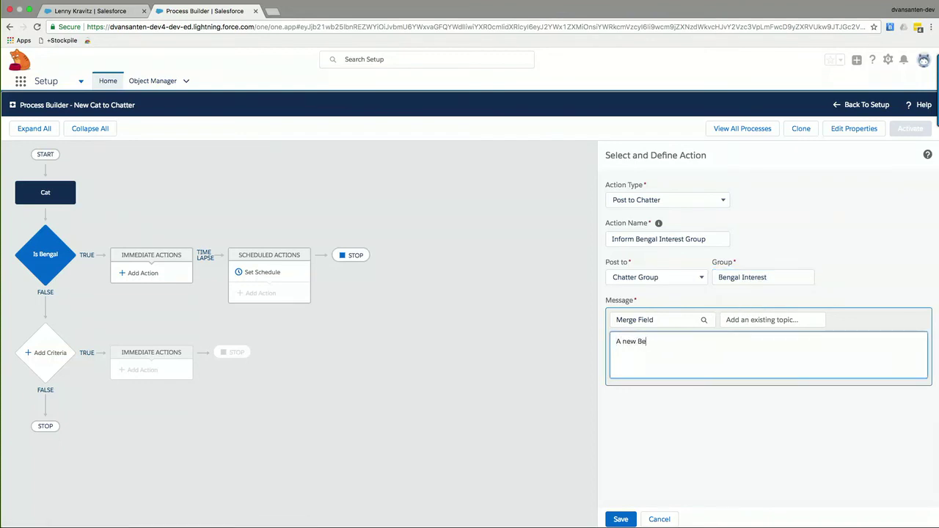
text(has arrivwd!)
key(BackSpace)
key(BackSpace)
key(BackSpace)
text(ed!)
click(636, 519)
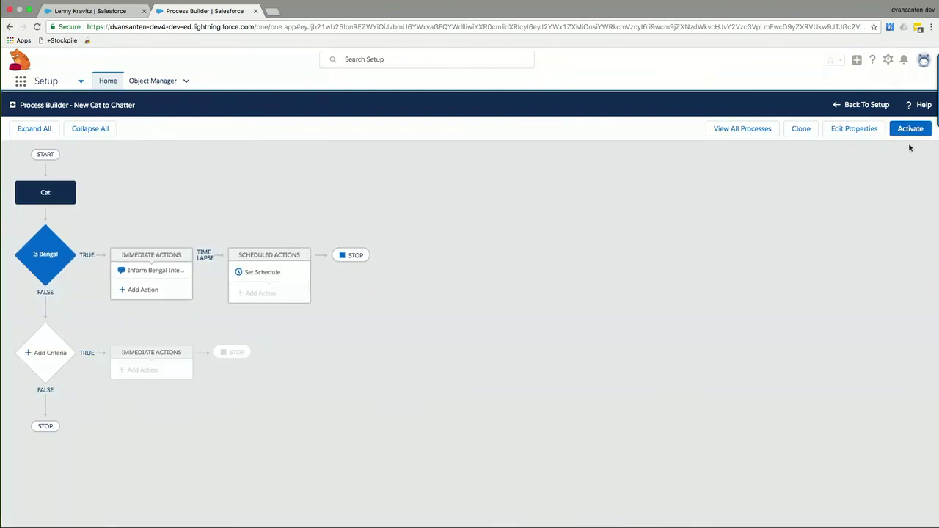
Step: Activate and confirm the process, then return to the cat record tab
click(911, 129)
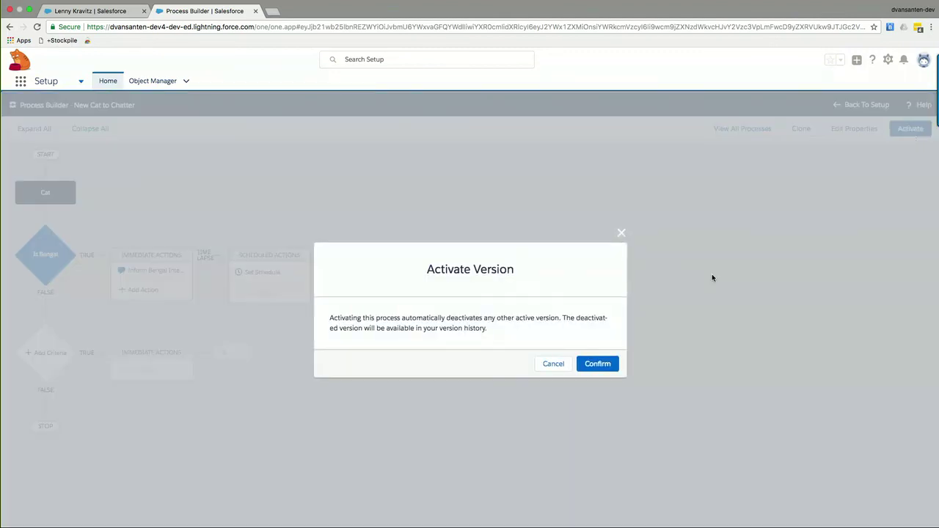
click(603, 364)
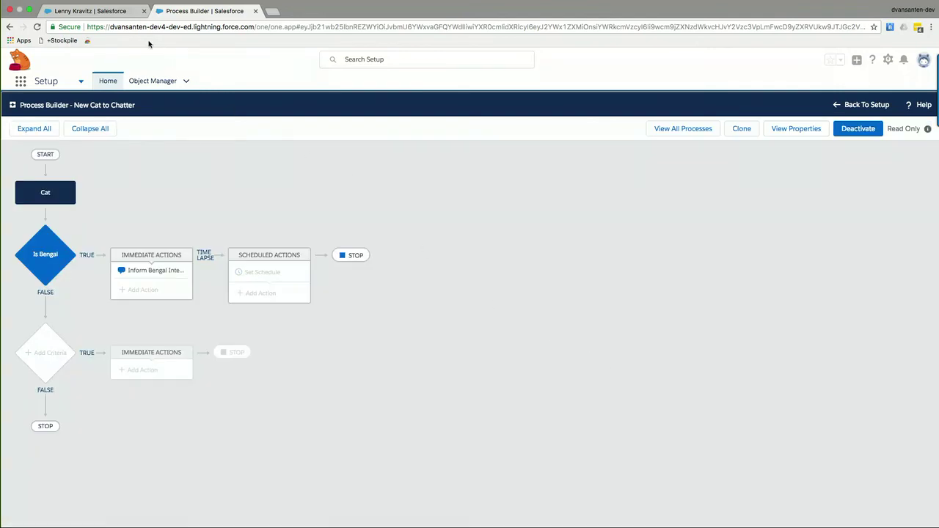
click(107, 13)
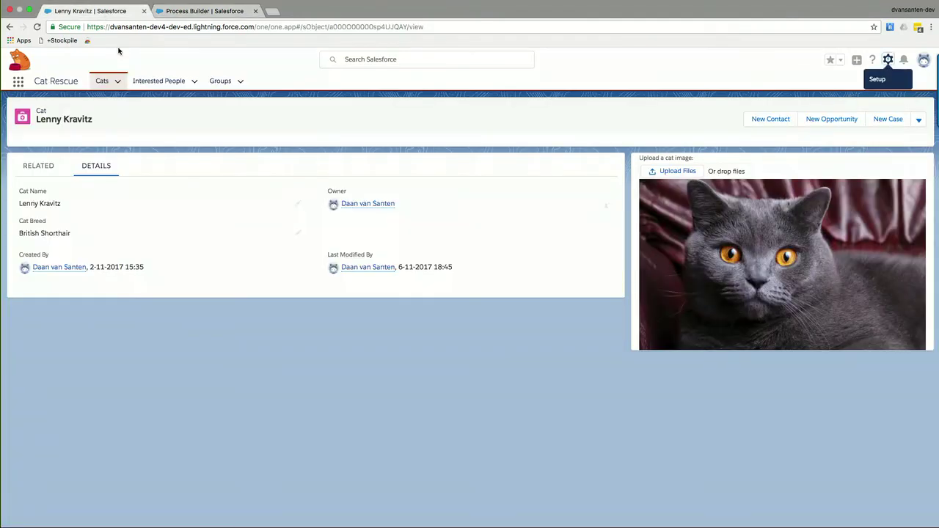
Step: Upload bengal-cat.jpg to the Alica Keys cat record so its Cat Breed becomes Bengal
click(118, 81)
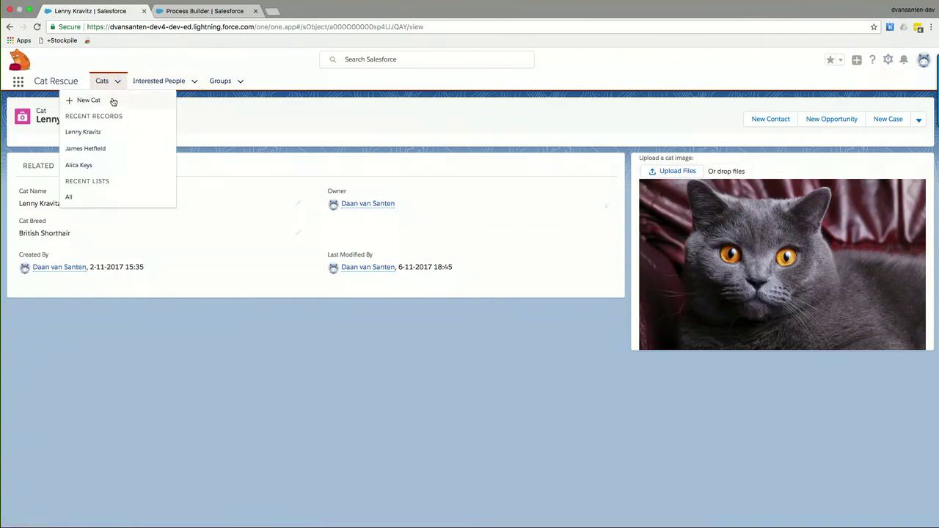
click(88, 165)
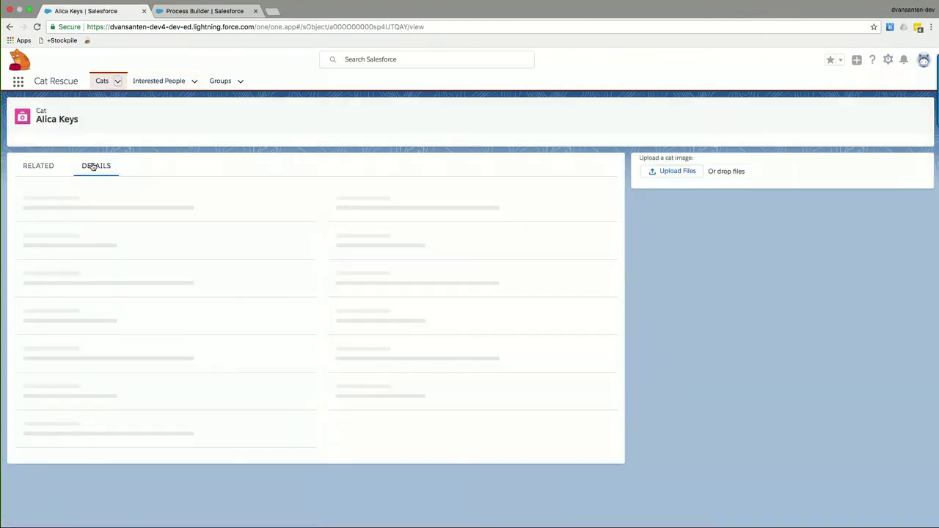
click(675, 171)
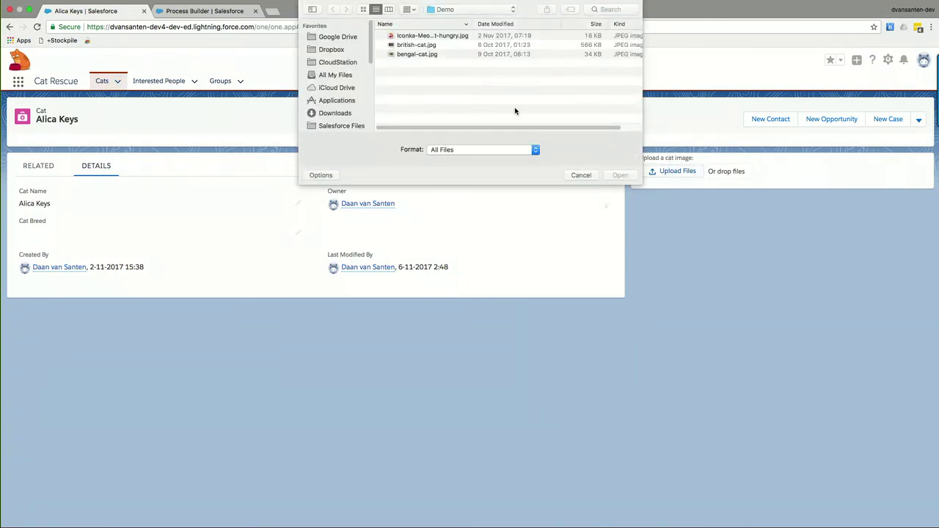
click(420, 56)
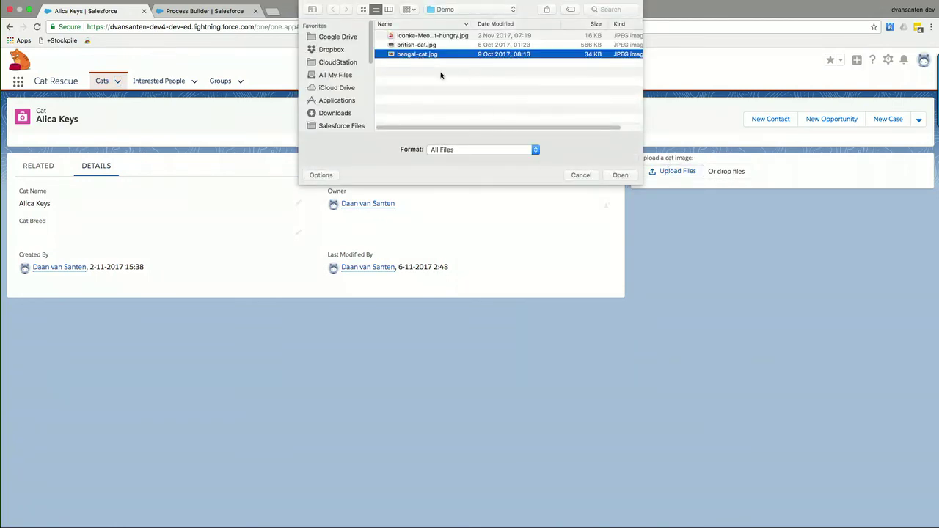
click(620, 176)
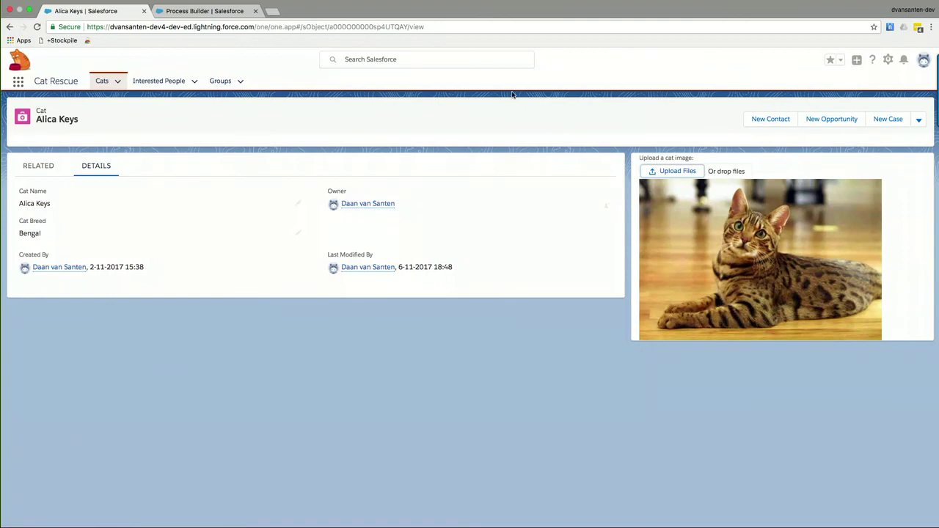
Step: View the 'A new Bengal Cat has arrived!' post in Bengal Interest, then return to the slides
click(221, 82)
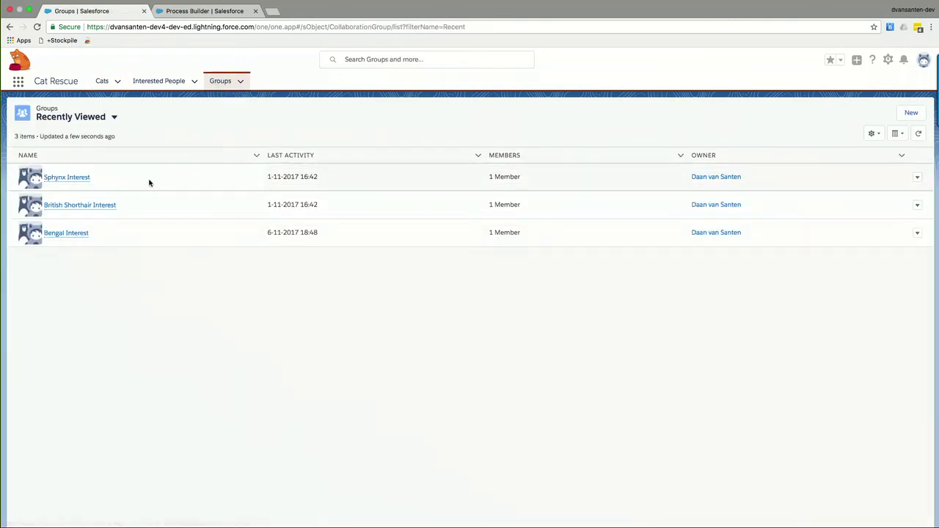
click(77, 235)
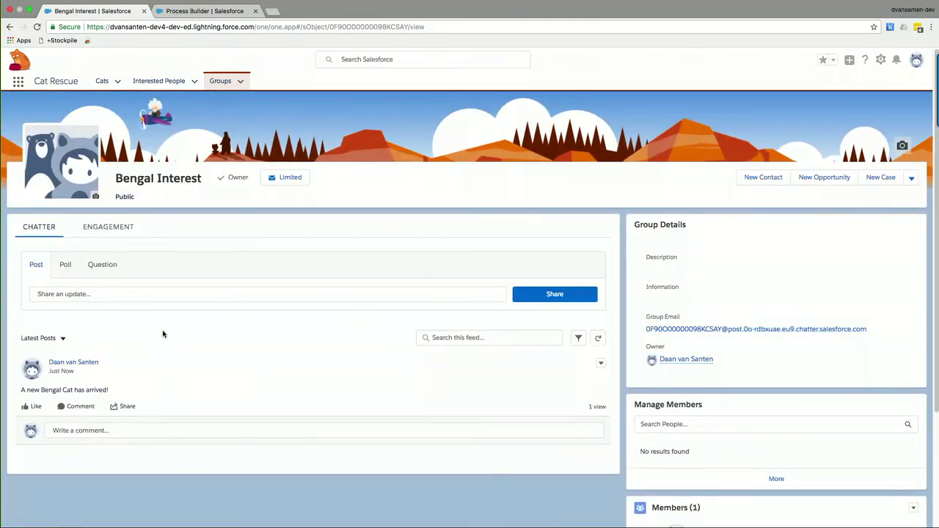
scroll(159, 360, down, 1)
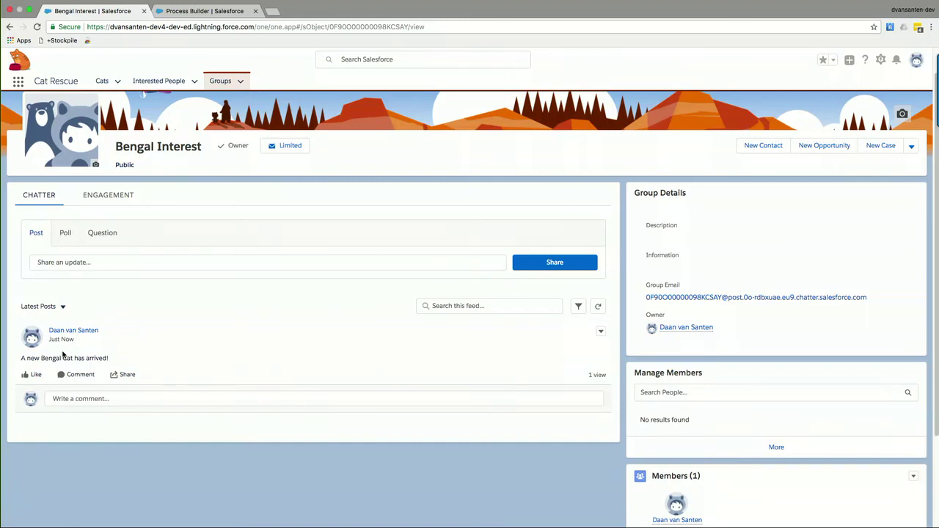
key(ctrl+Left)
key(ctrl+Left)
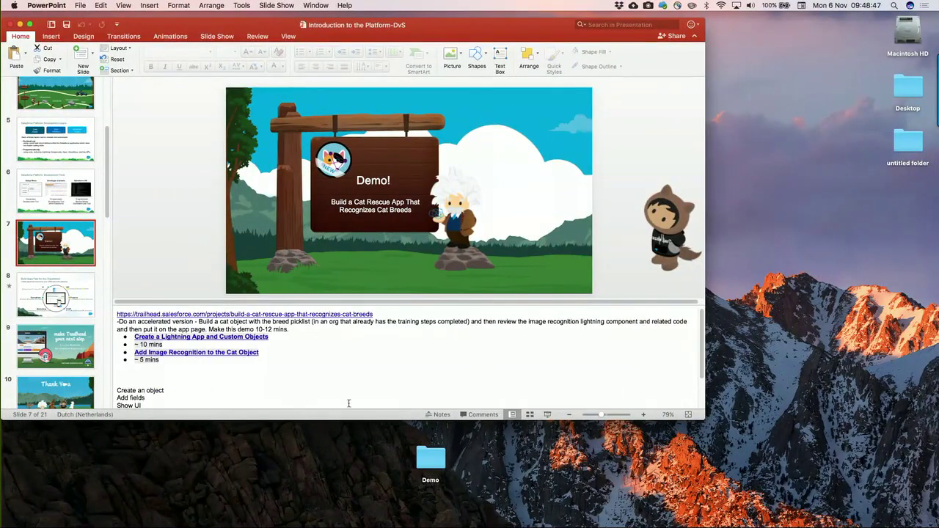